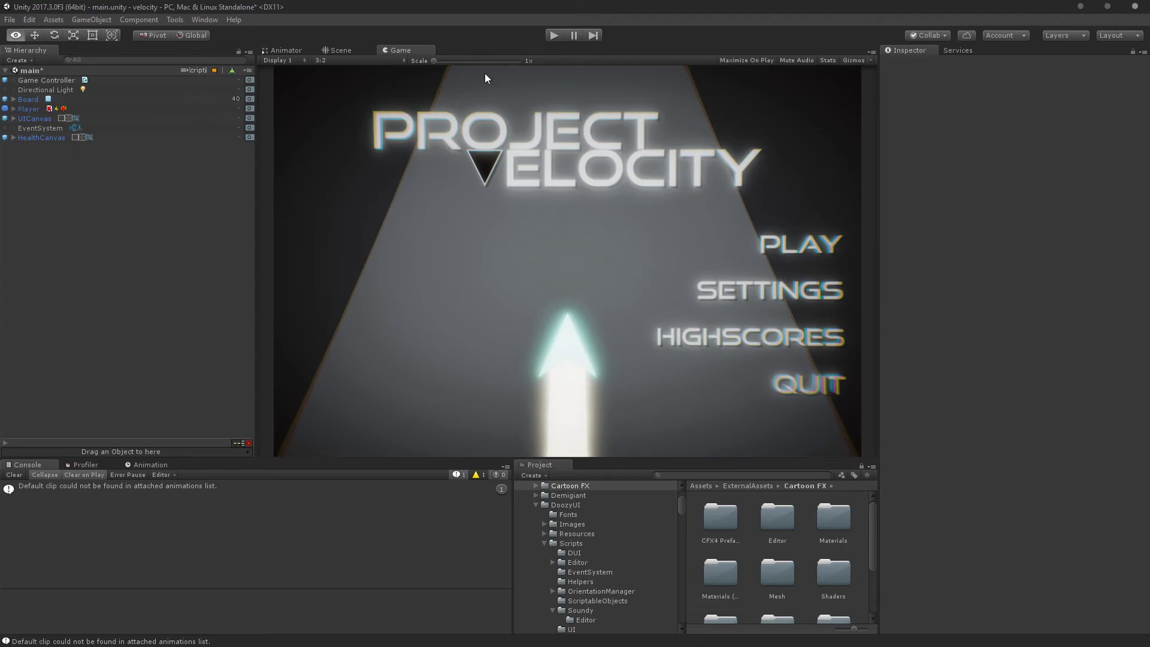
# Step: Return to the Move tool while the Project Velocity title menu shows in the Game view
pyautogui.press('alt')
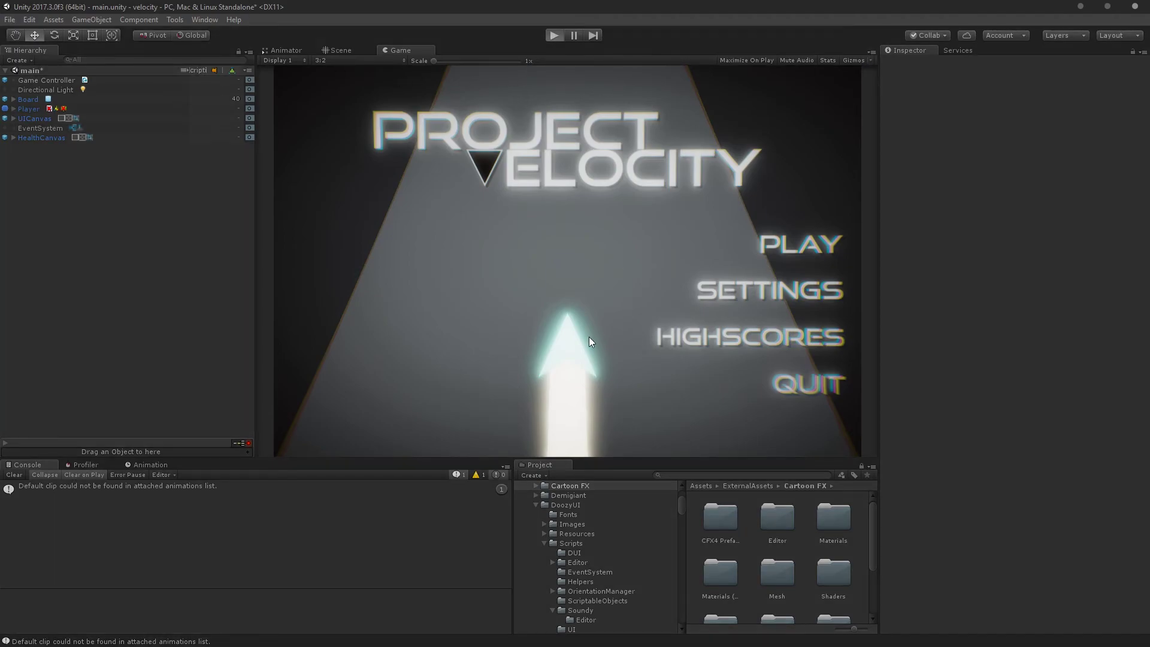
pyautogui.hotkey('ctrl', 'p')
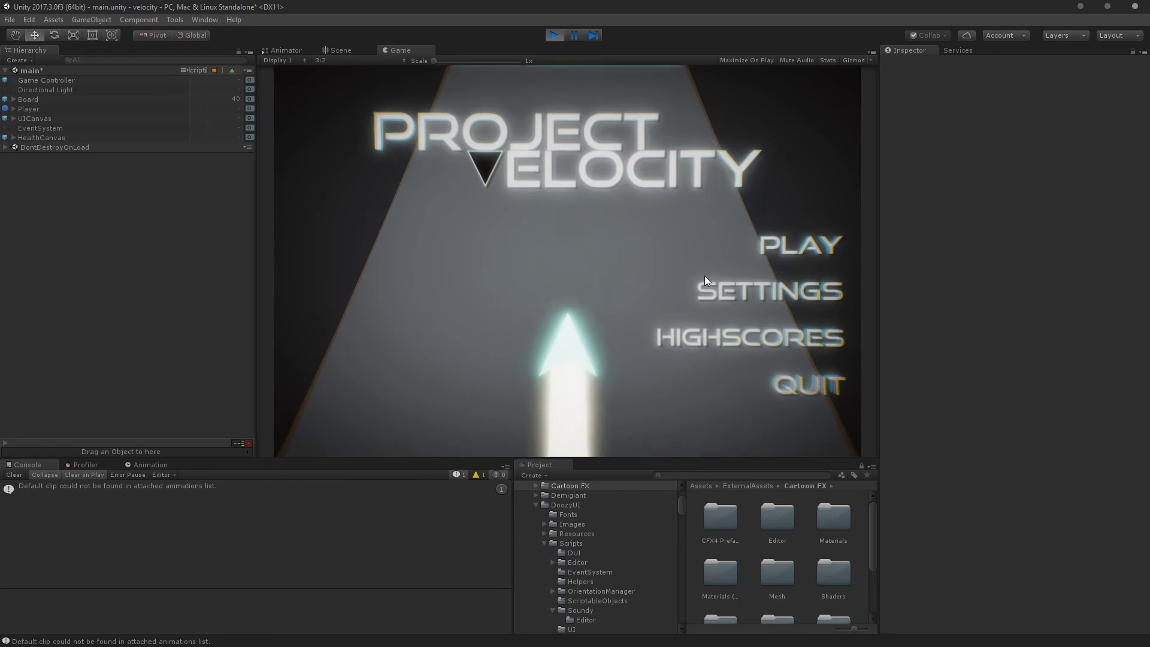
pyautogui.click(719, 288)
pyautogui.click(825, 234)
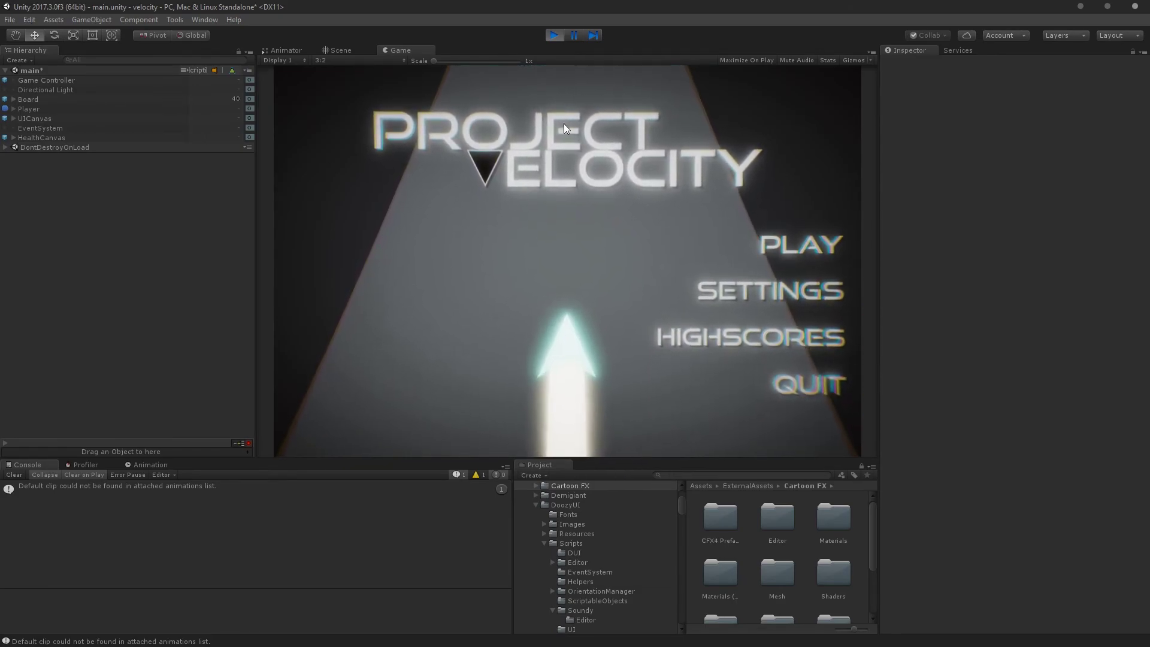
pyautogui.click(554, 35)
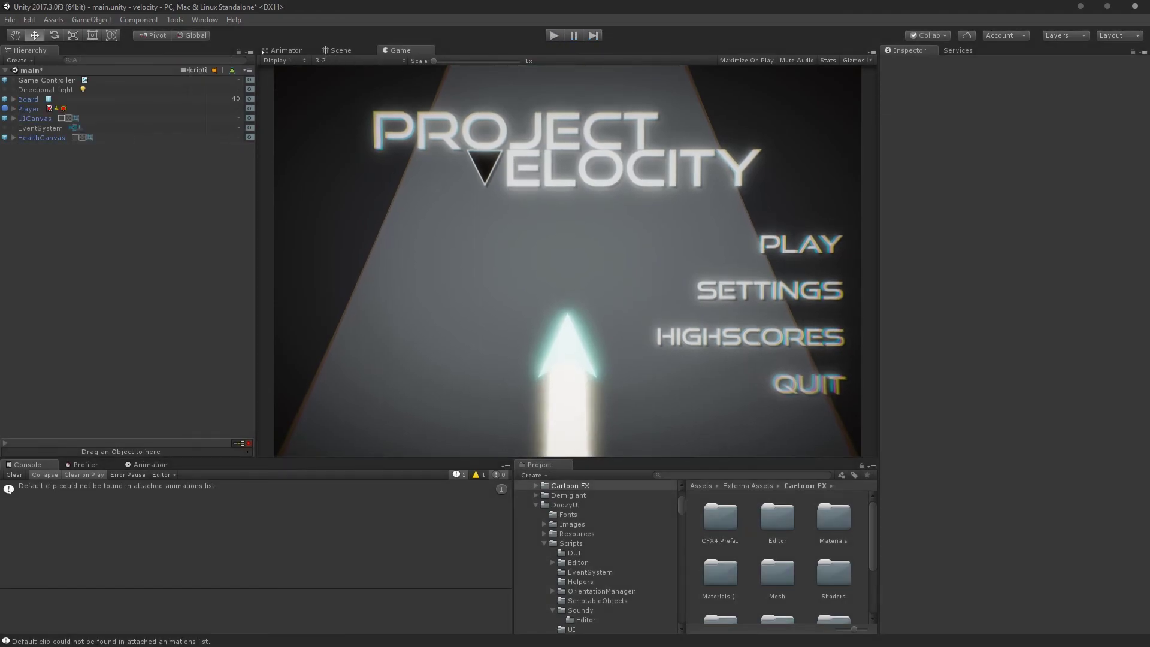
pyautogui.click(200, 18)
pyautogui.click(201, 18)
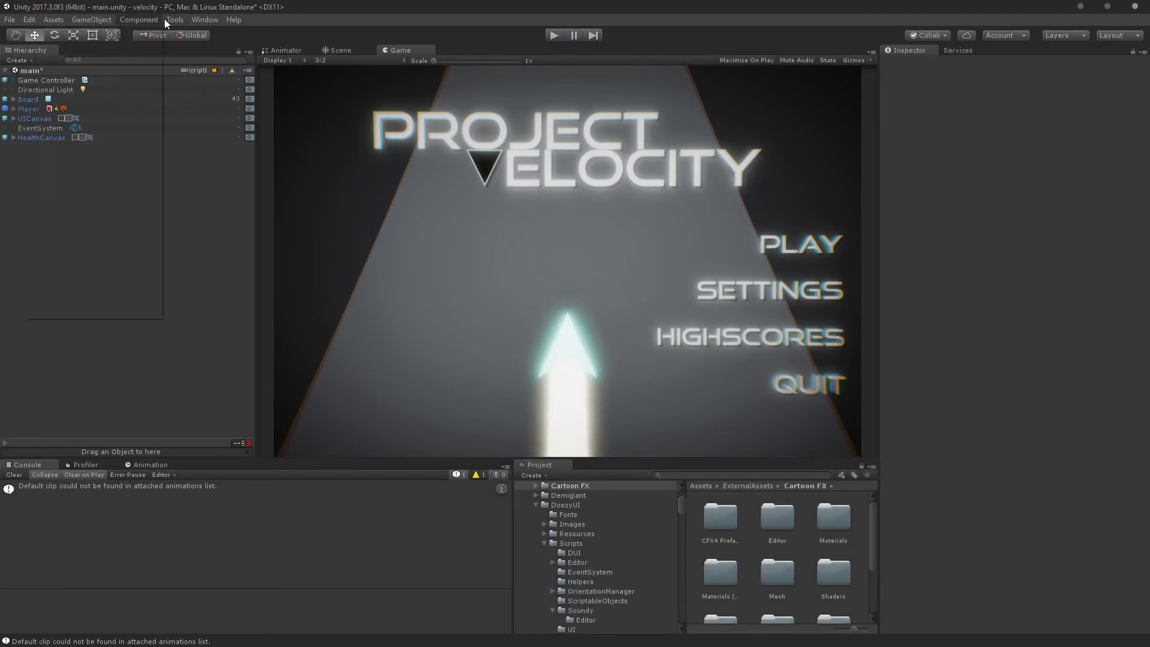
# Step: Search the Asset Store for 'post processing' and open the free Post Processing Stack page
pyautogui.click(203, 20)
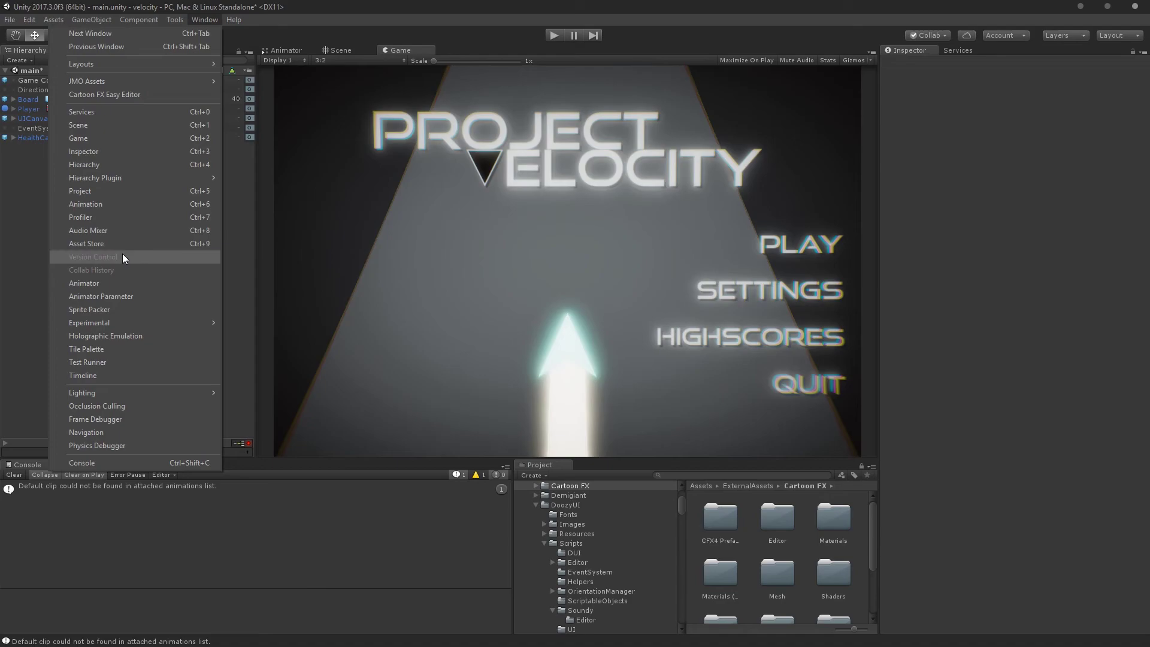
pyautogui.click(756, 282)
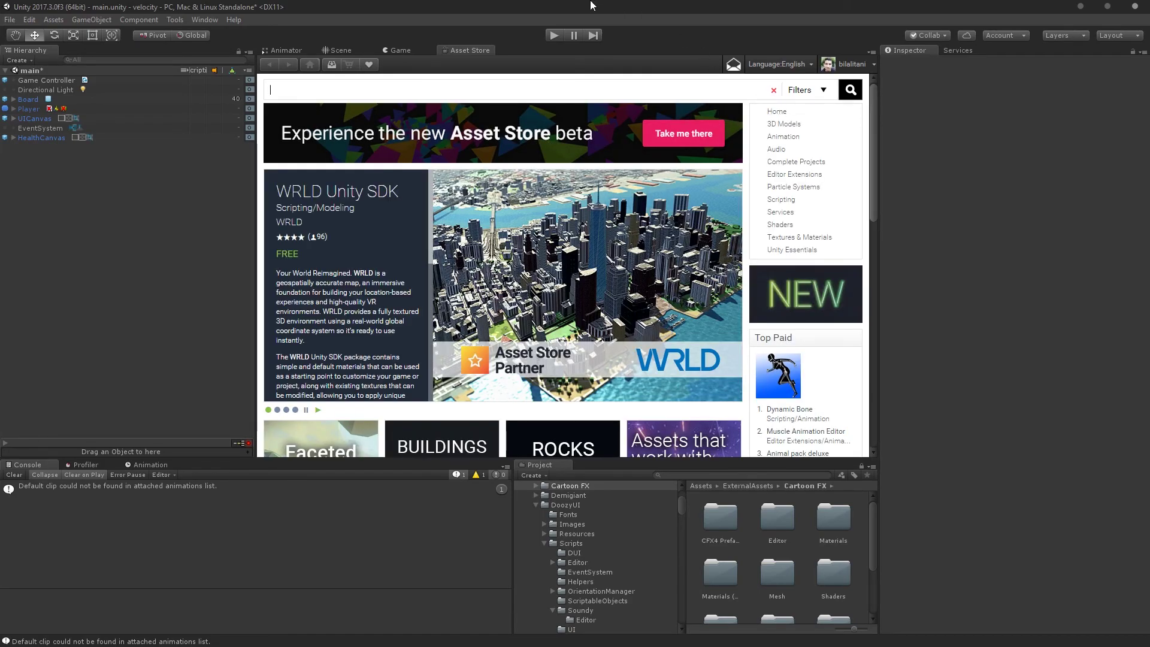
pyautogui.write('post processing')
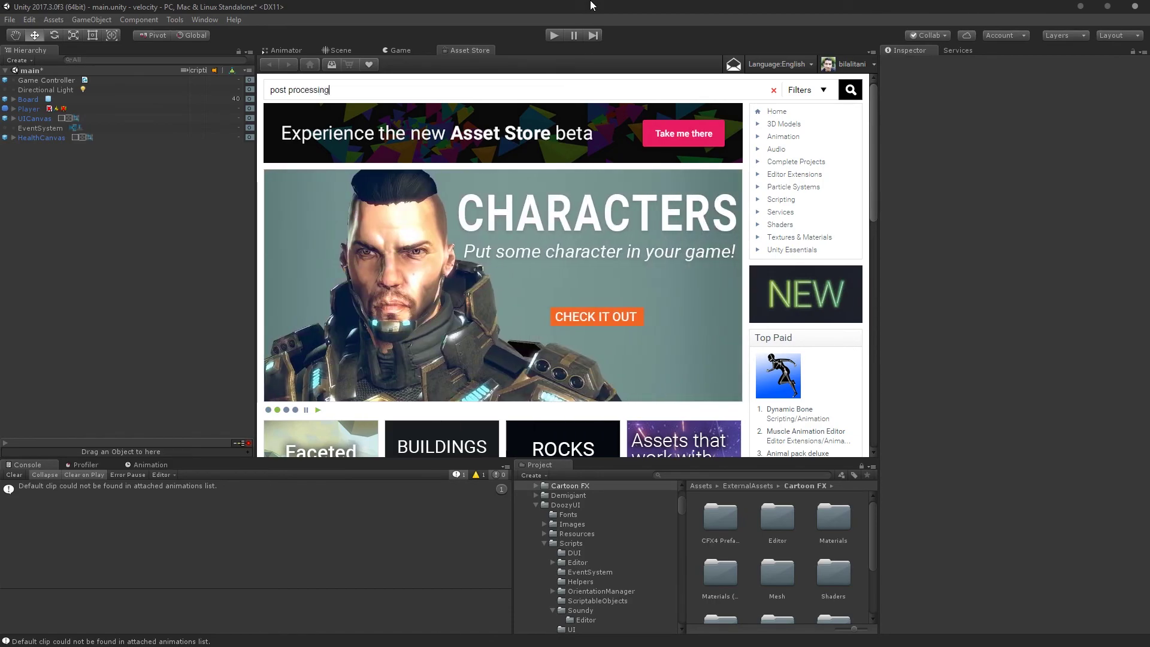
pyautogui.press('Return')
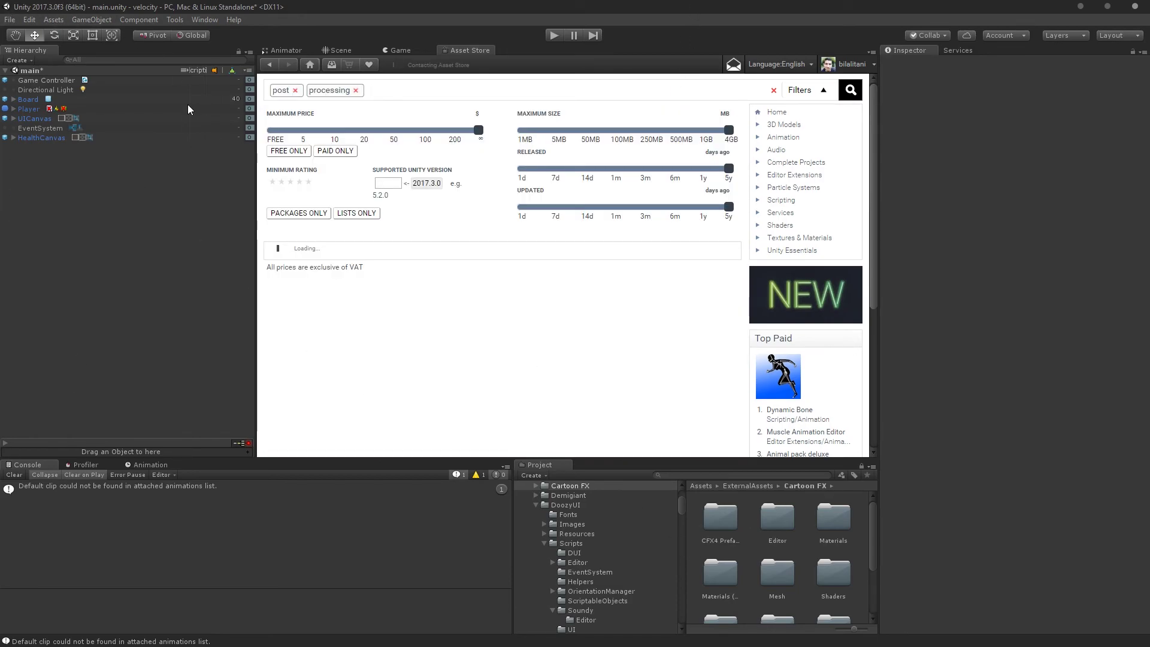
pyautogui.scroll(-1, 433, 257)
pyautogui.scroll(1, 434, 257)
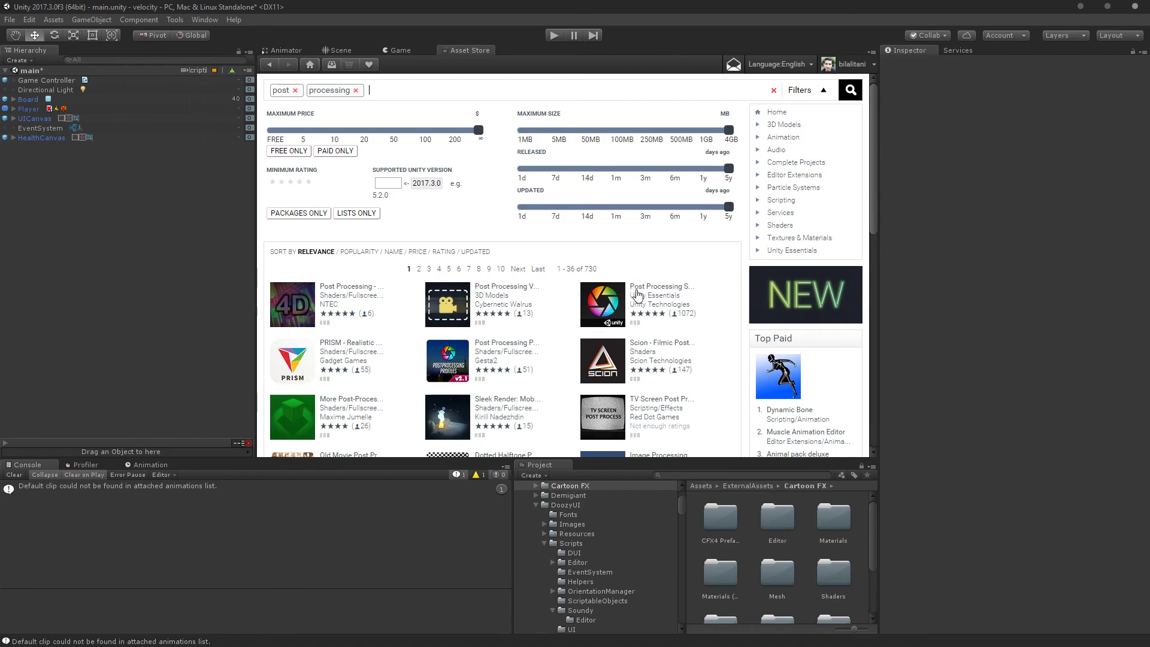
pyautogui.click(658, 288)
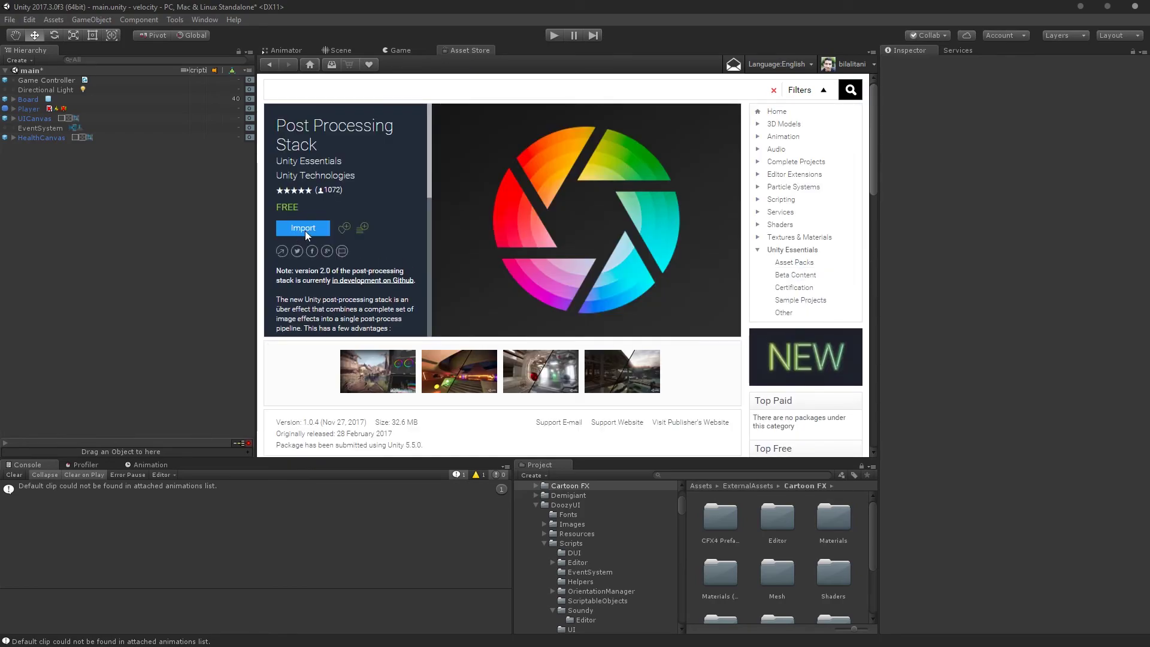
pyautogui.click(309, 232)
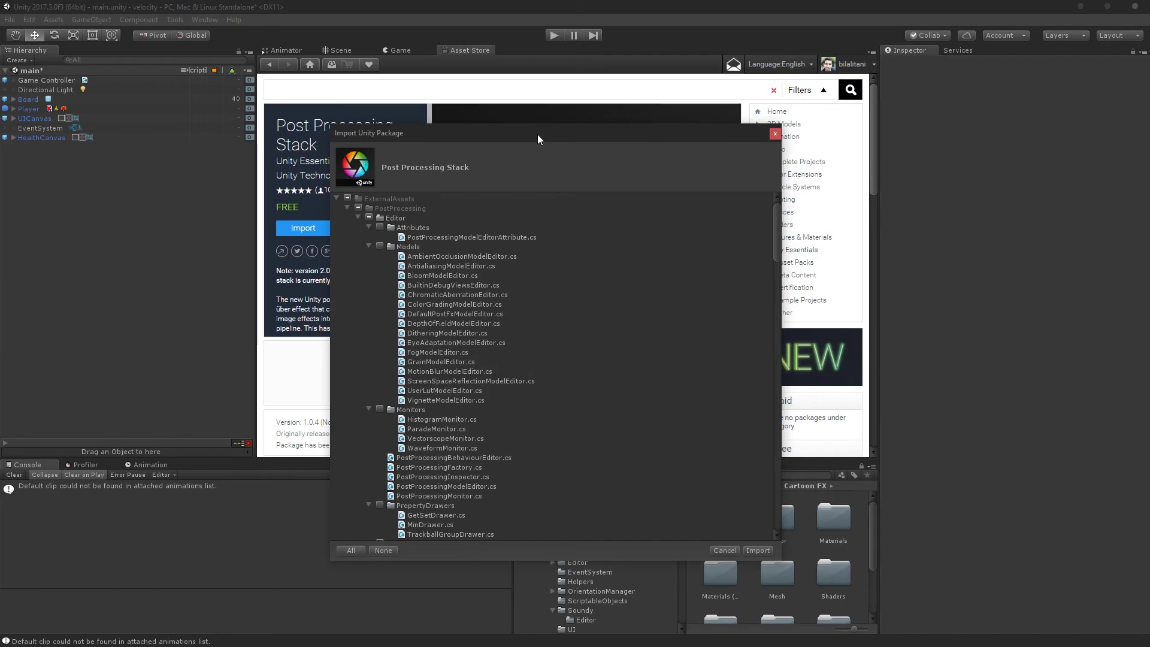
pyautogui.scroll(-4, 508, 256)
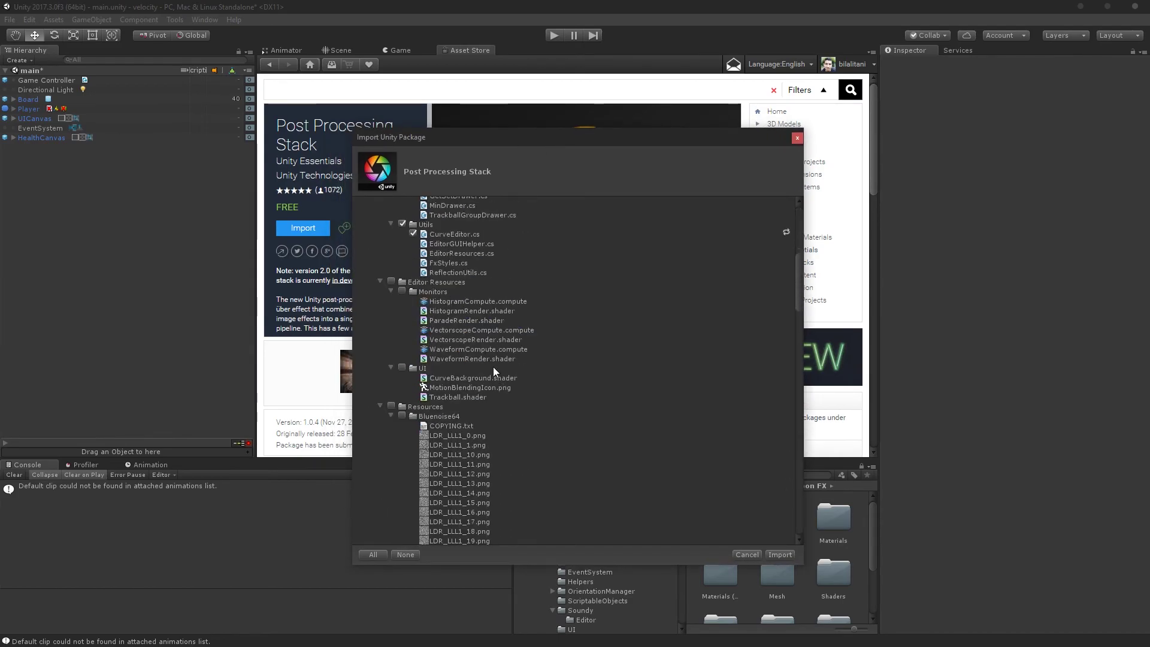
pyautogui.scroll(-20, 494, 367)
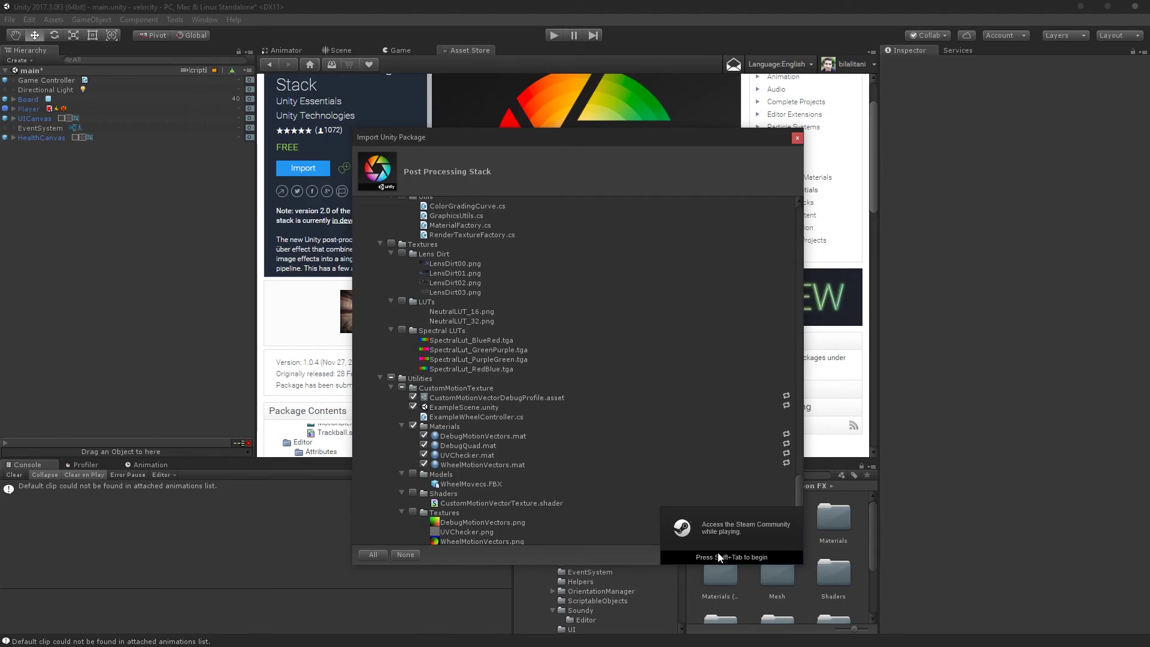
pyautogui.click(797, 138)
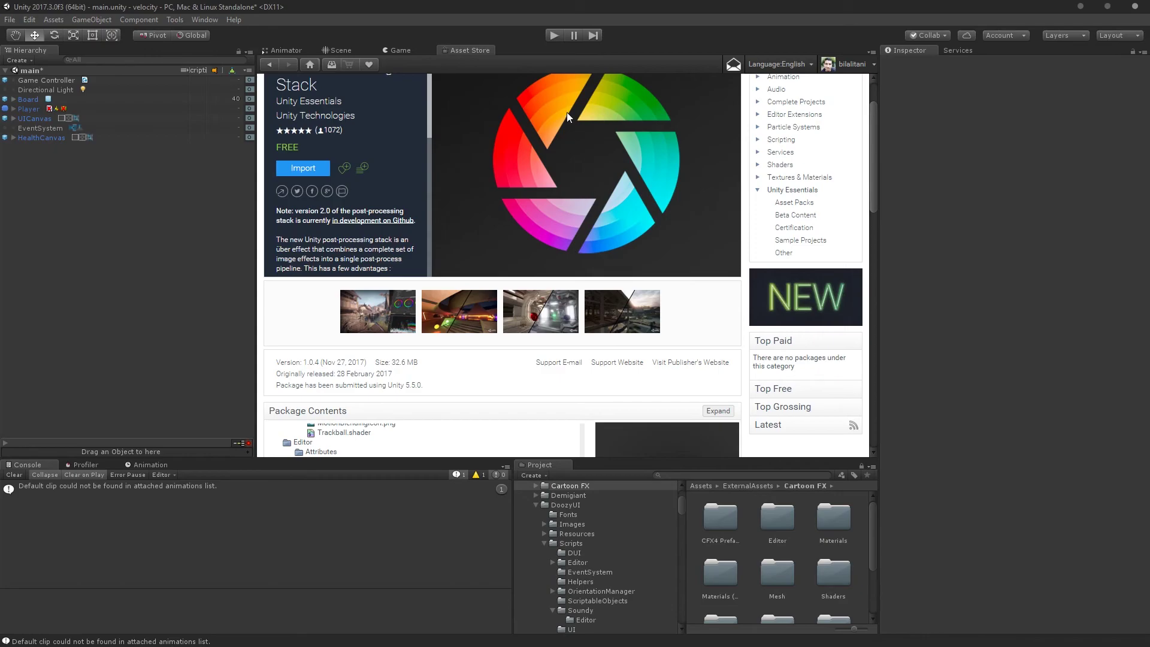
# Step: Create a post-processing profile named 'Tutorial' in the Assets folder
pyautogui.scroll(3, 587, 514)
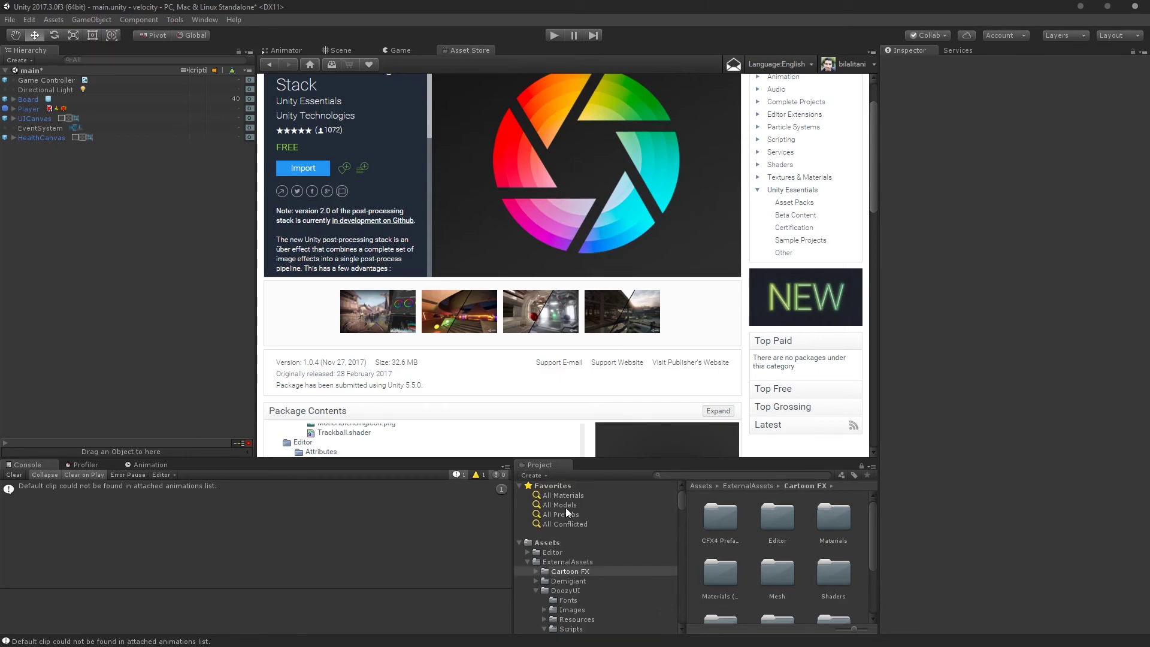
pyautogui.click(565, 542)
pyautogui.scroll(-5, 697, 541)
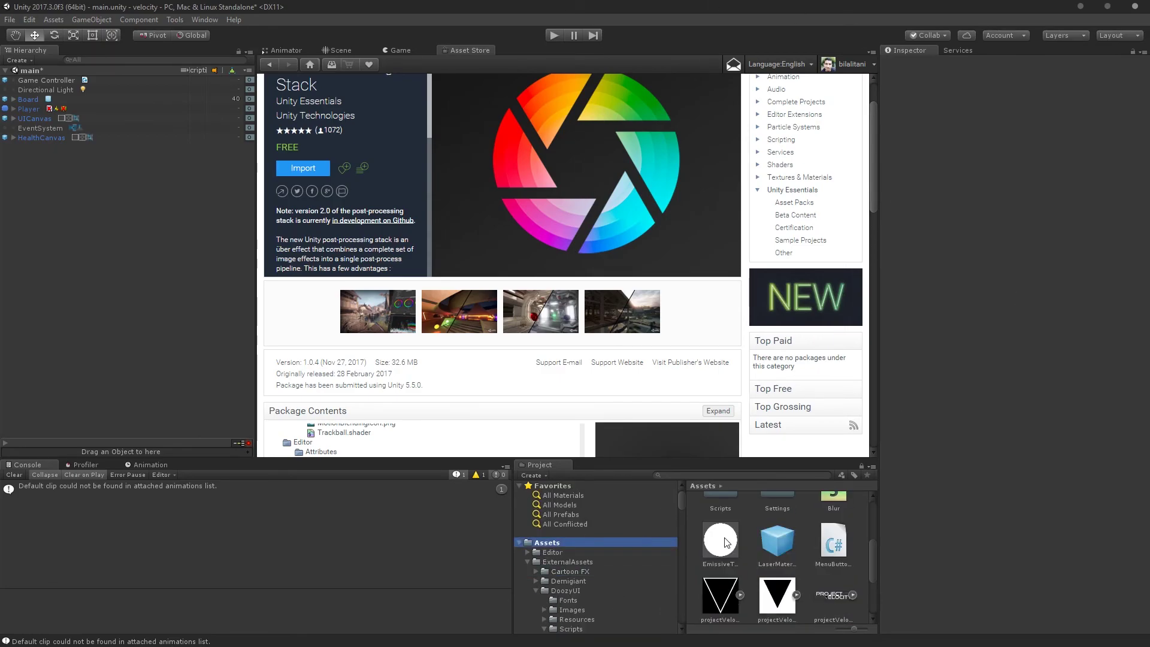
pyautogui.moveTo(557, 457); pyautogui.dragTo(556, 454)
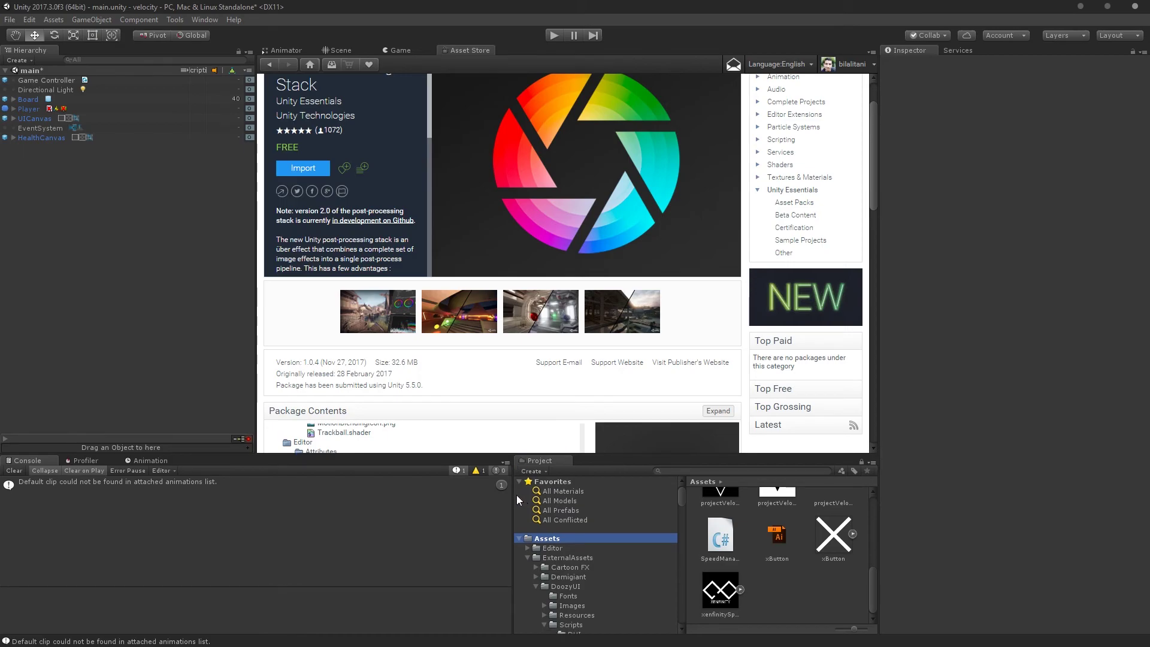
pyautogui.moveTo(513, 497); pyautogui.dragTo(362, 488)
pyautogui.rightClick(698, 585)
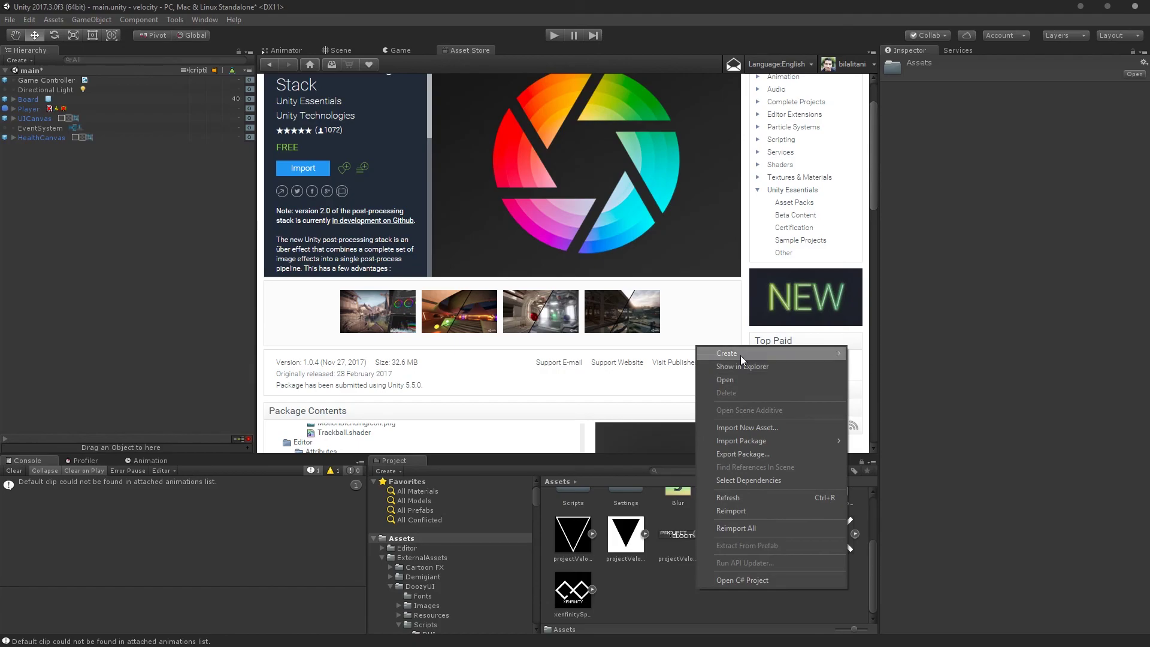
pyautogui.moveTo(739, 355)
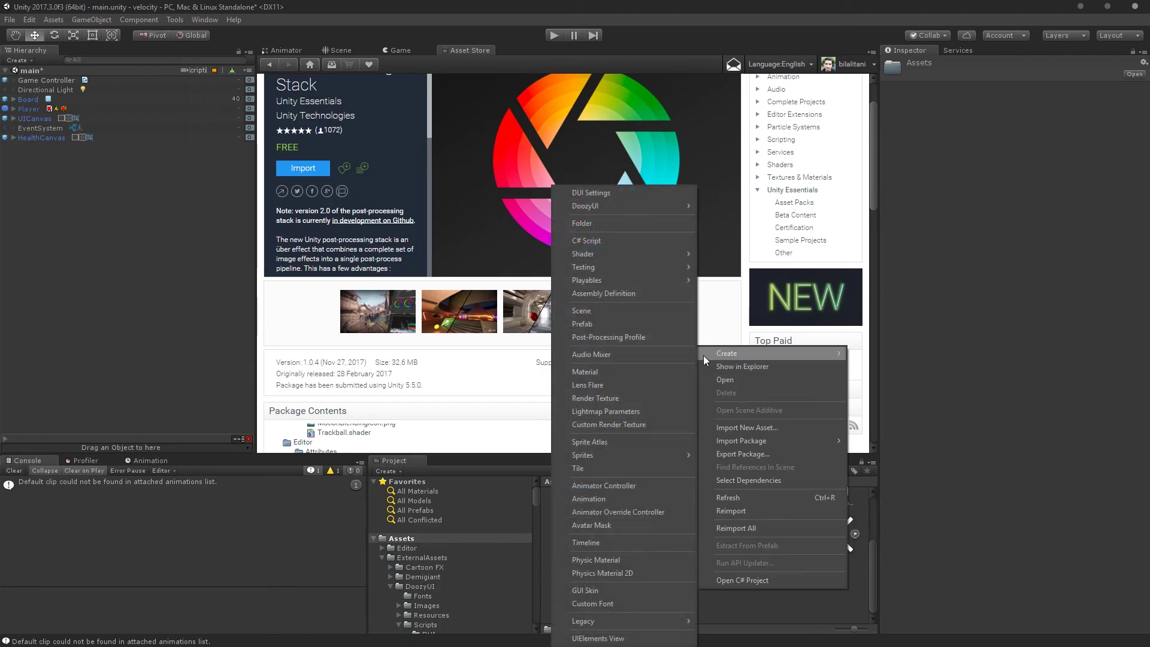
pyautogui.click(616, 336)
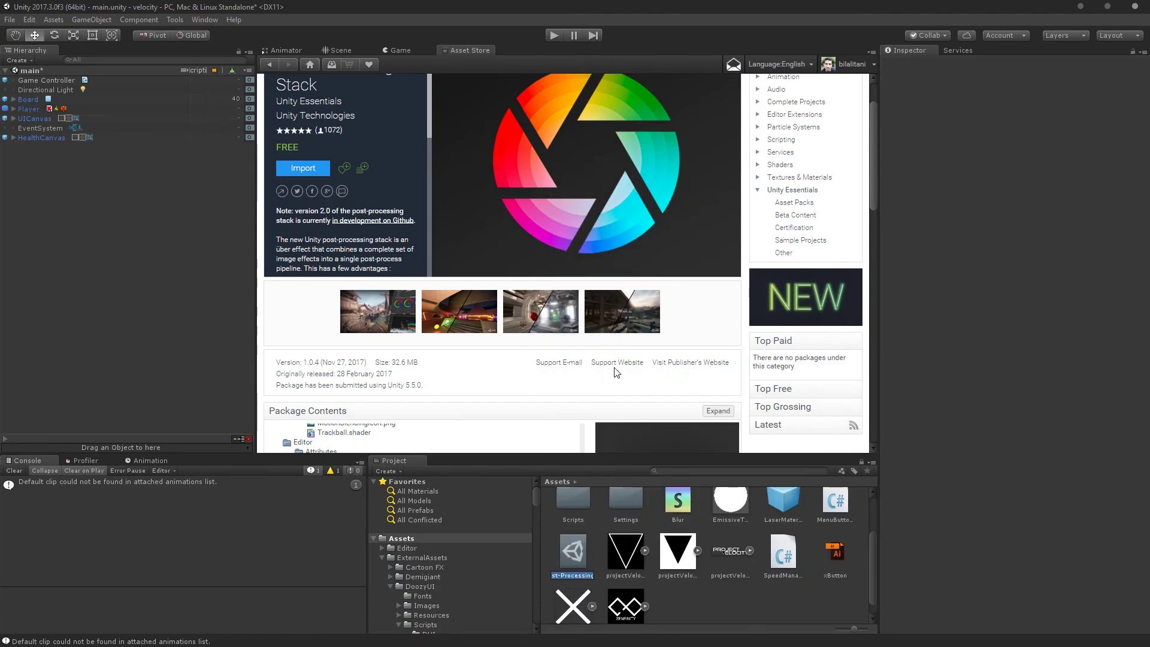
pyautogui.write('Tutorial')
pyautogui.press('Return')
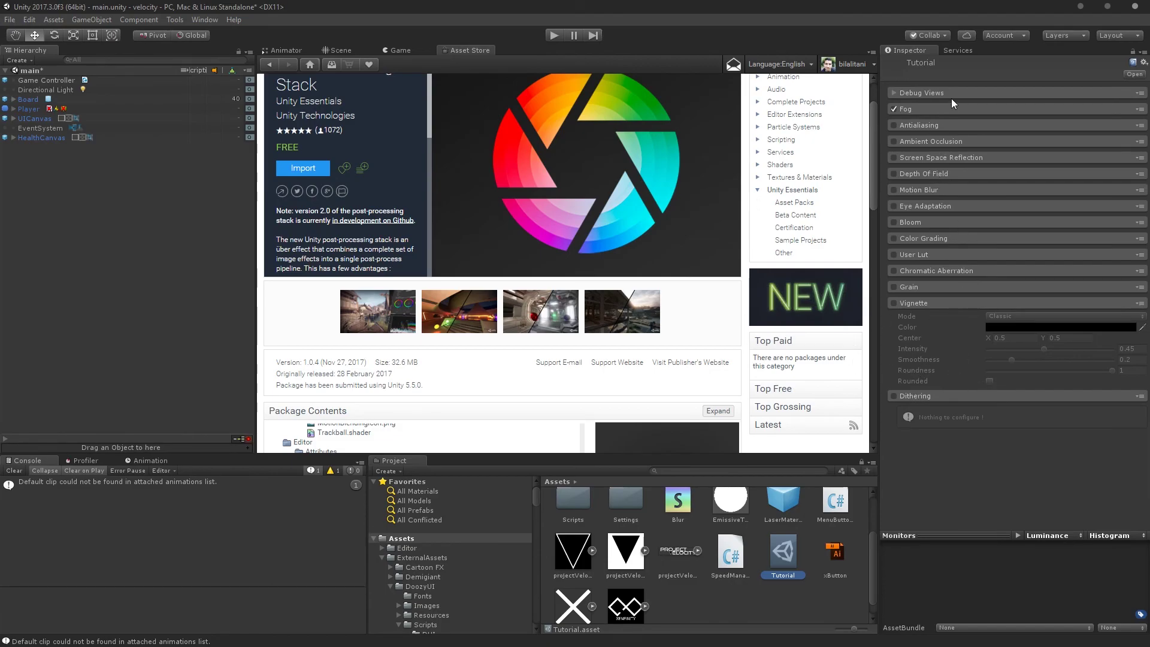
# Step: Expand the Tutorial profile's Antialiasing section and briefly open Ambient Occlusion
pyautogui.click(912, 125)
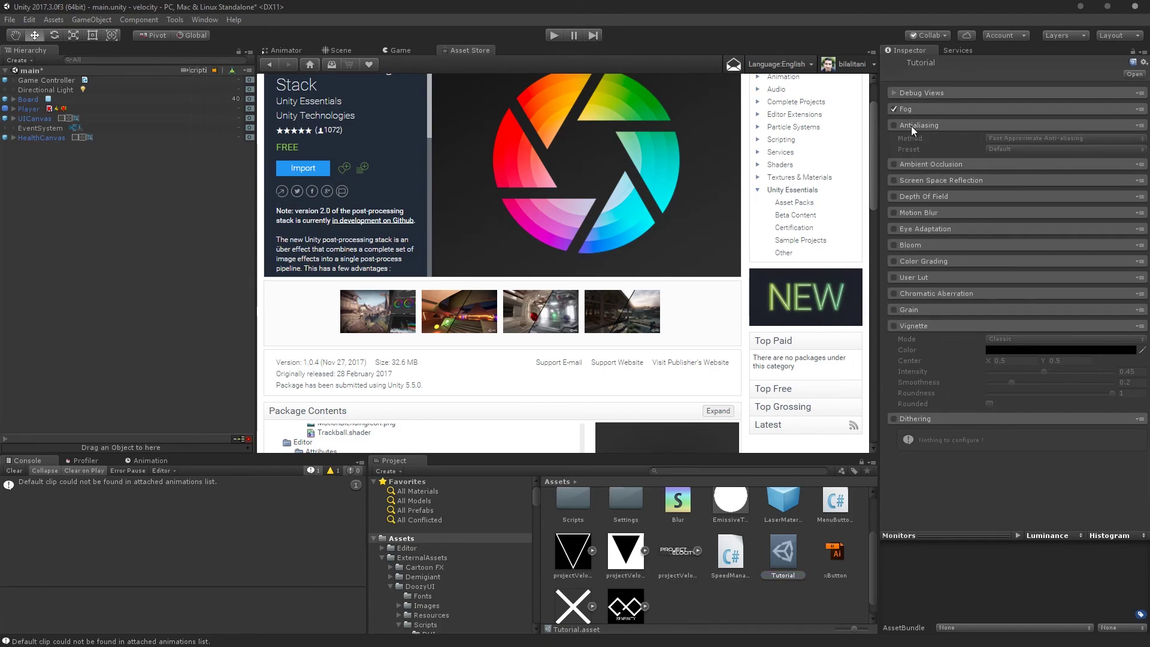
pyautogui.click(896, 164)
pyautogui.click(892, 165)
pyautogui.click(13, 99)
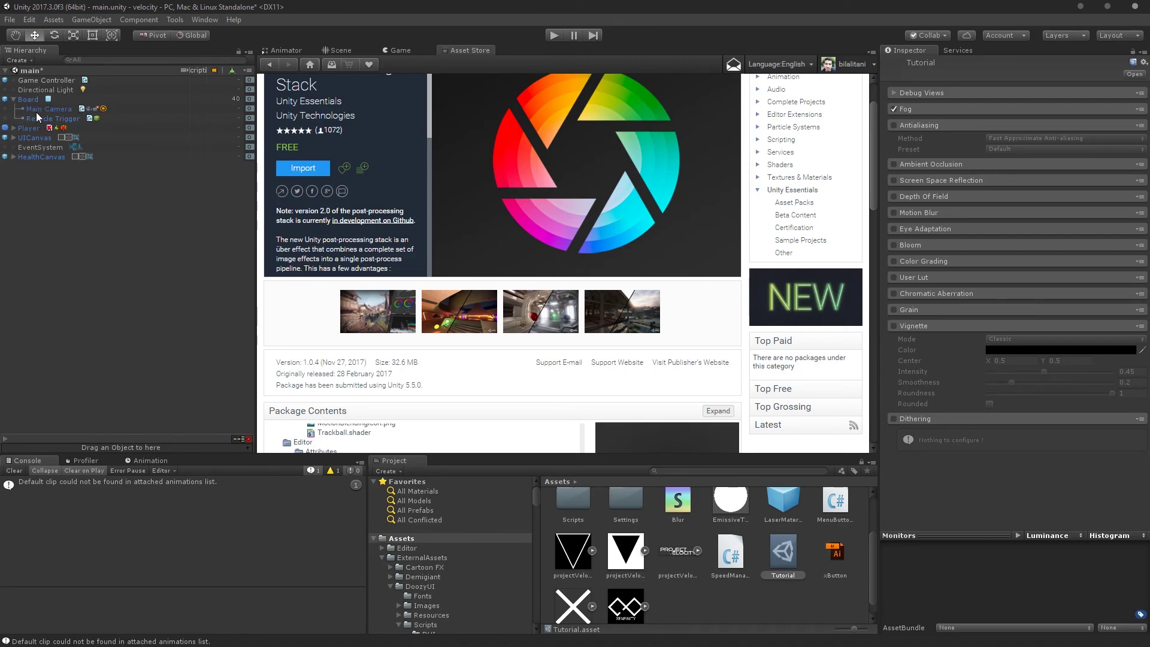
pyautogui.click(37, 109)
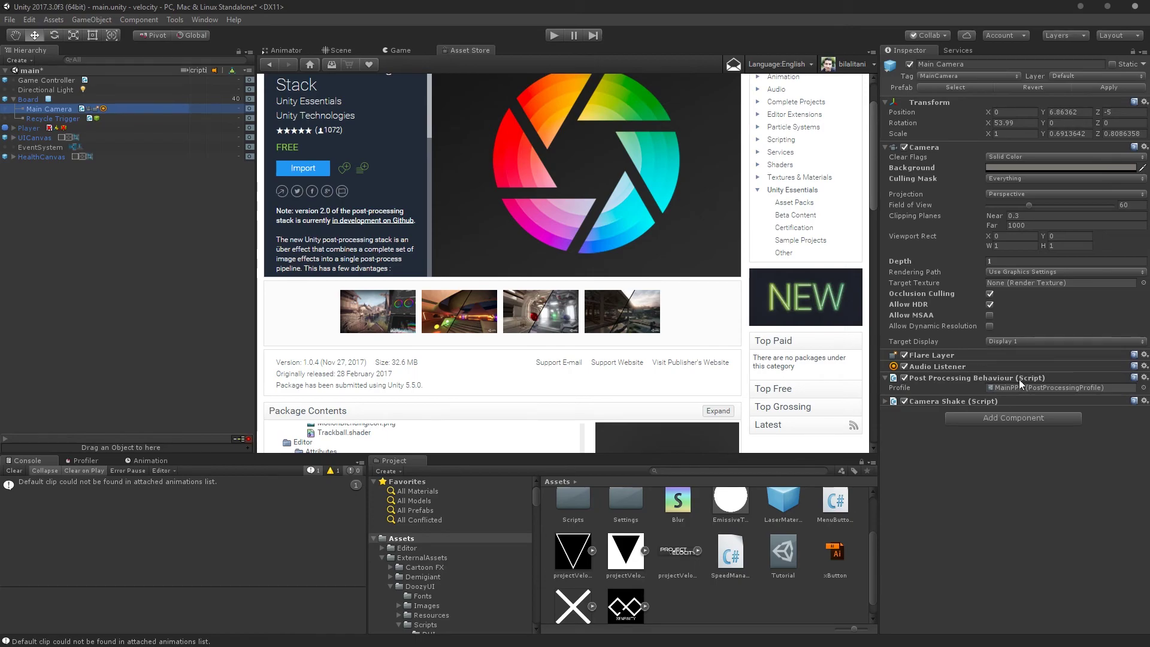
pyautogui.click(1048, 387)
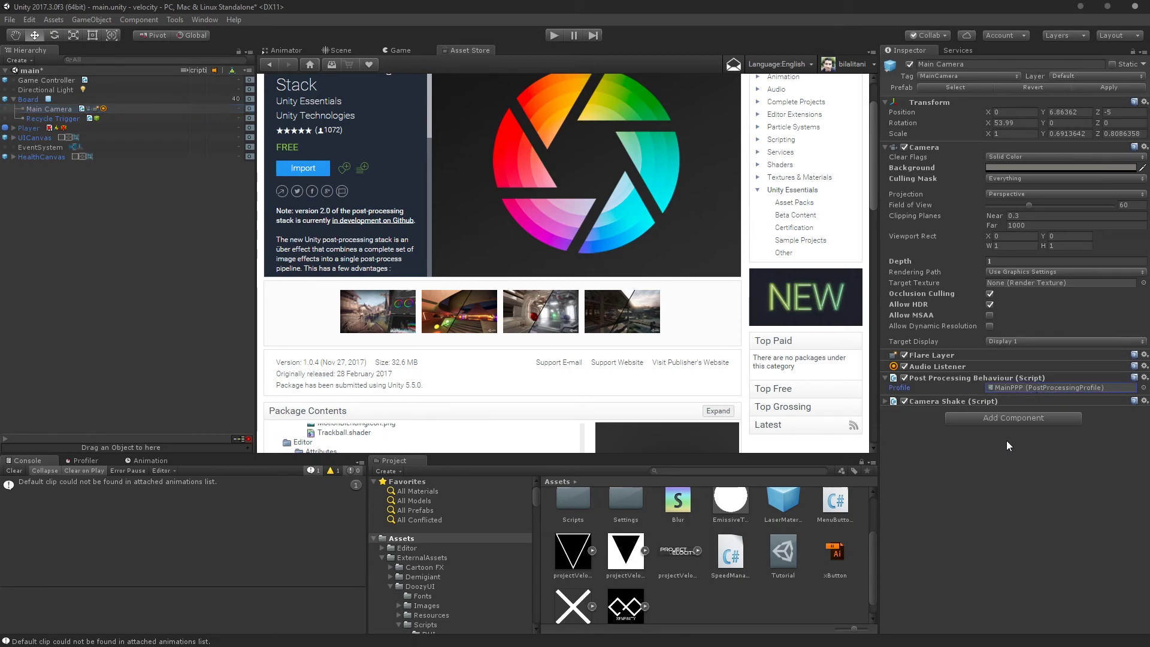
pyautogui.scroll(2, 693, 551)
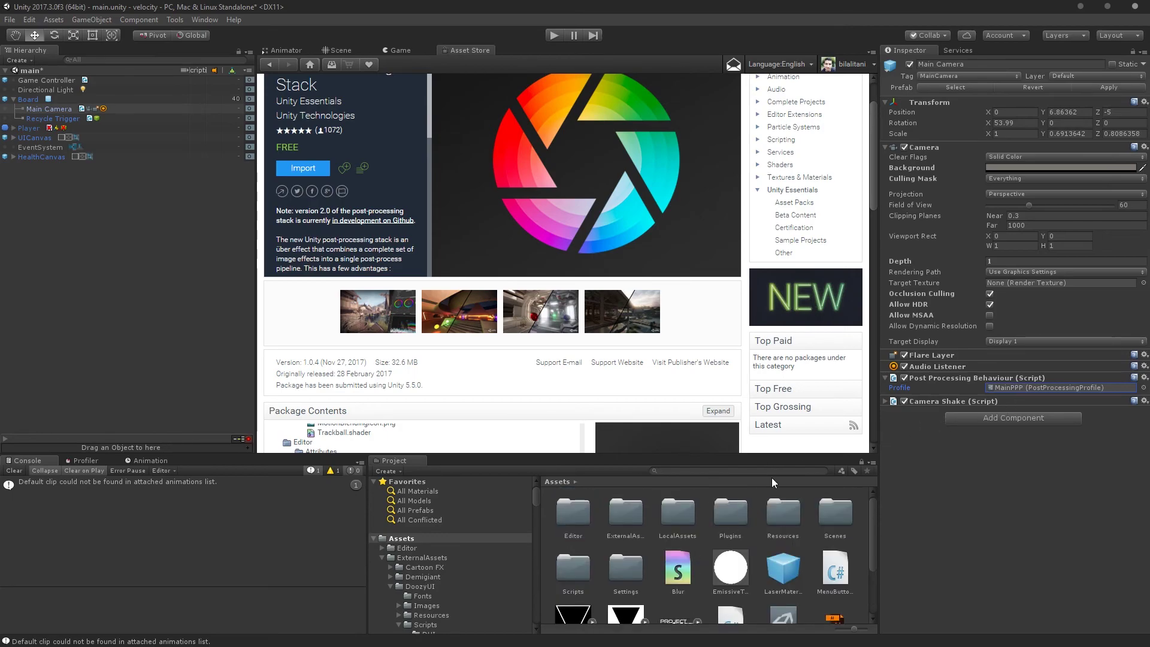
pyautogui.doubleClick(1066, 388)
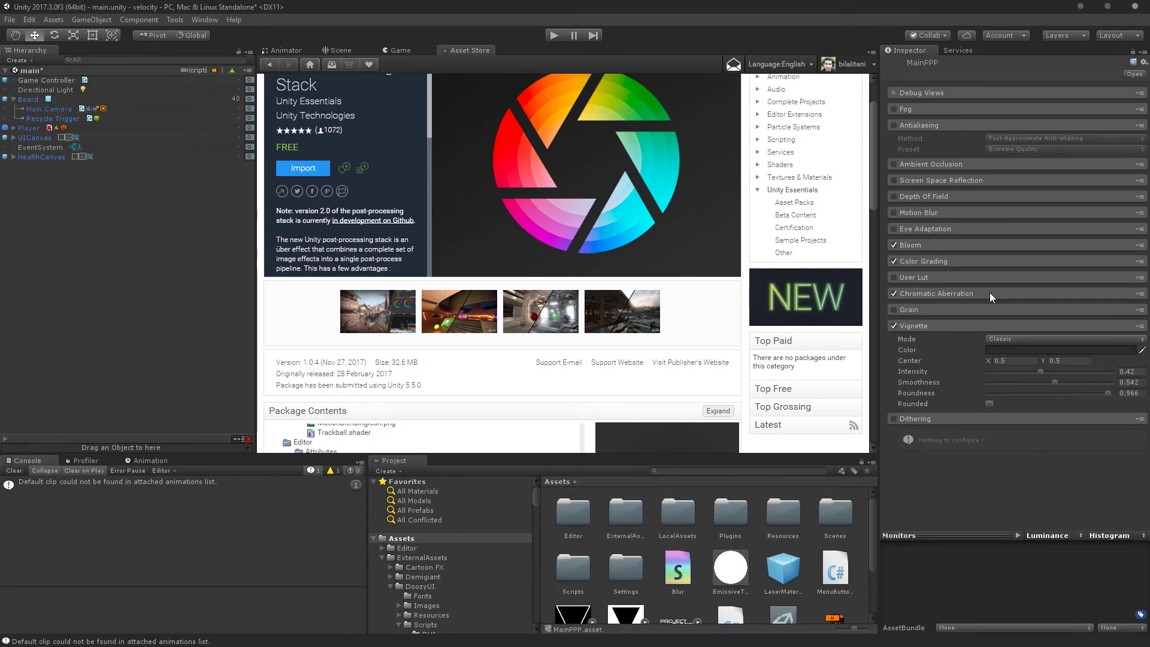
pyautogui.scroll(-3, 692, 510)
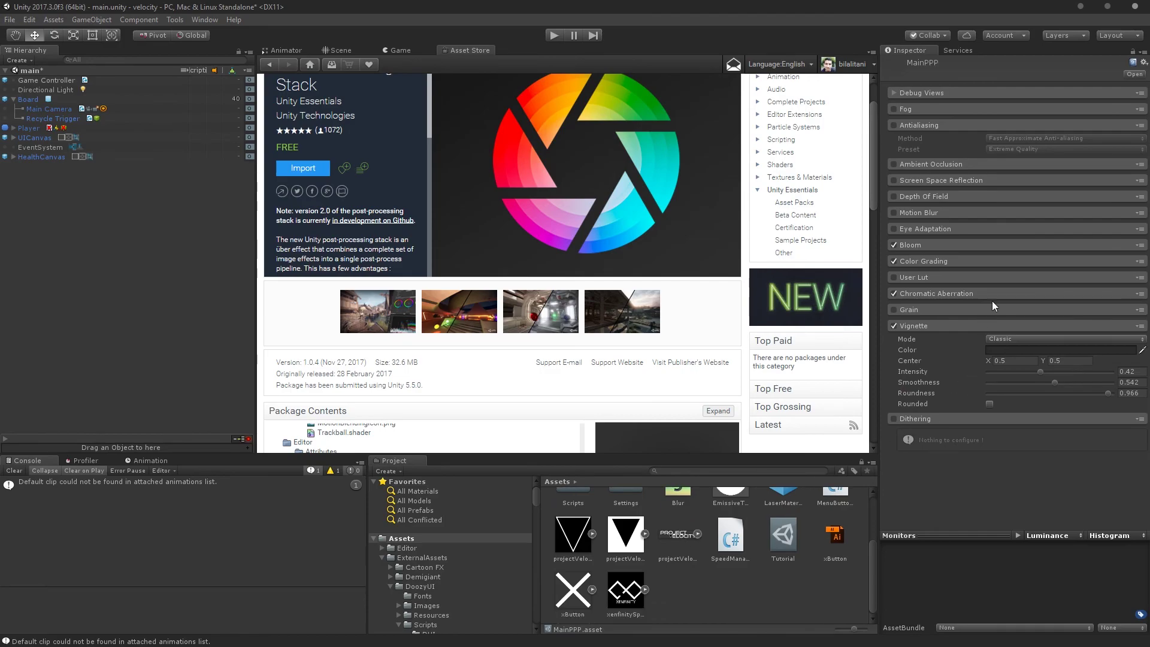
pyautogui.scroll(3, 648, 510)
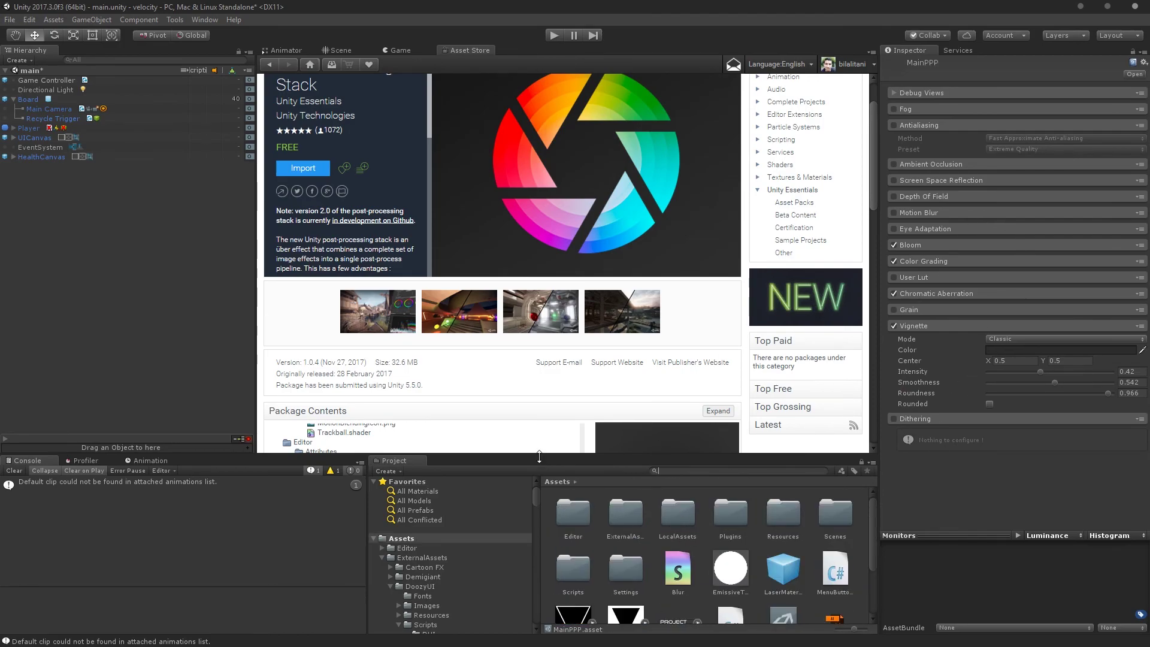
pyautogui.scroll(-2, 449, 540)
pyautogui.scroll(-3, 668, 554)
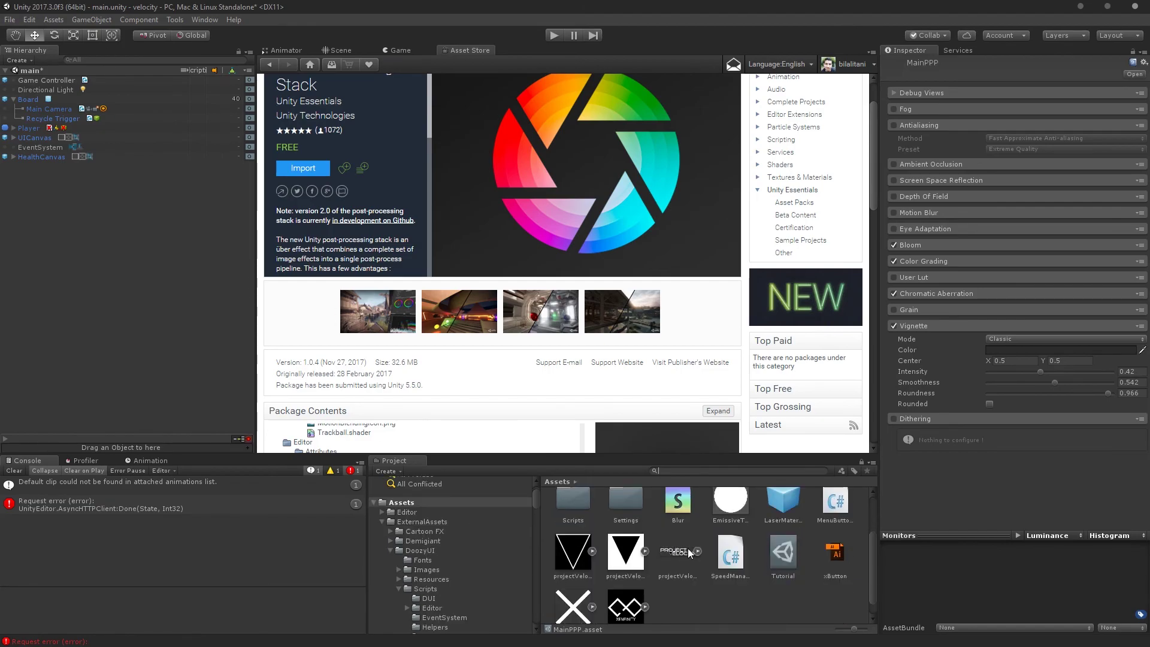
pyautogui.click(50, 109)
pyautogui.click(1143, 387)
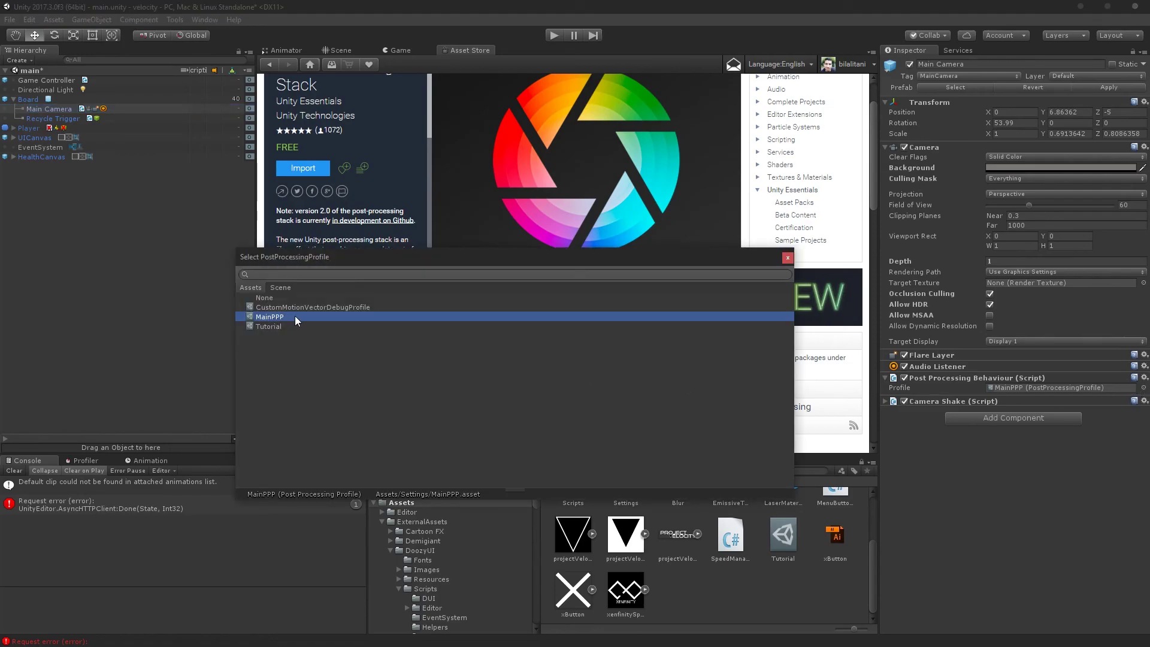
# Step: Search the project for 'mainppp', select the MainPPP profile, then clear the search
pyautogui.doubleClick(269, 317)
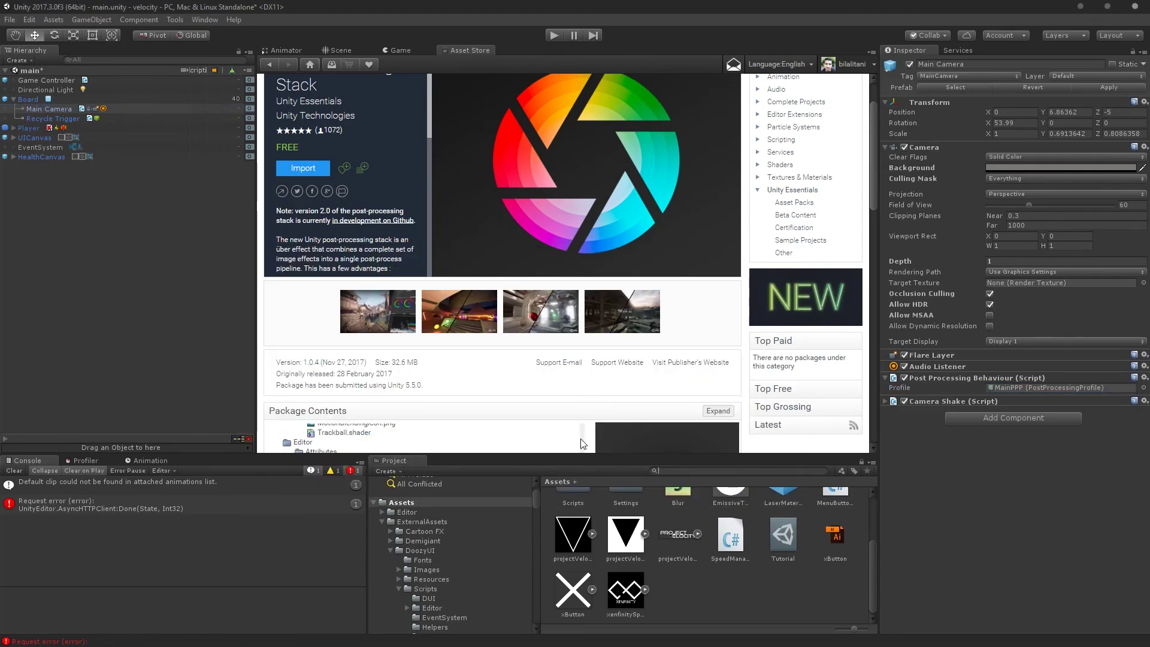
pyautogui.write('inppp')
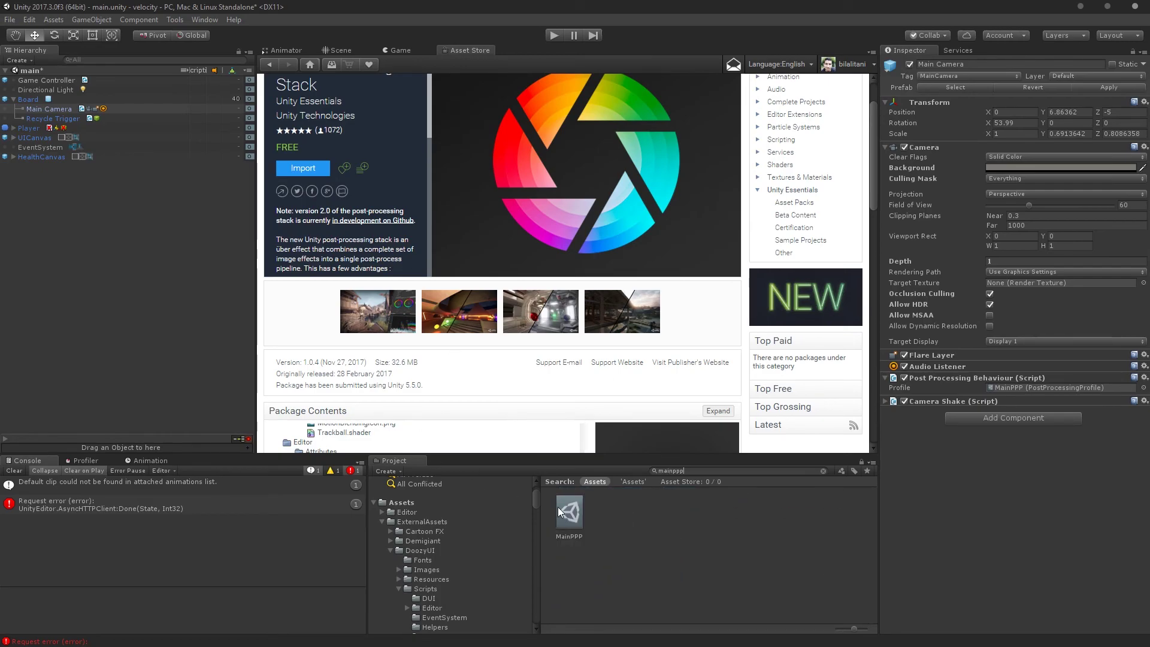
pyautogui.click(563, 510)
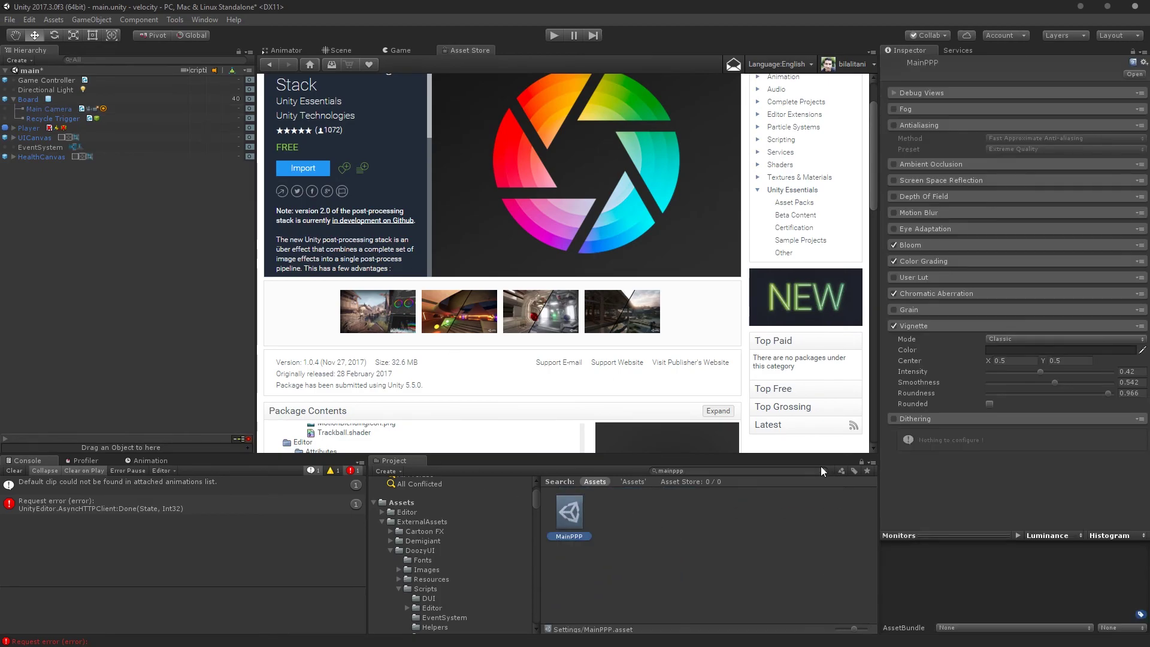
pyautogui.click(822, 471)
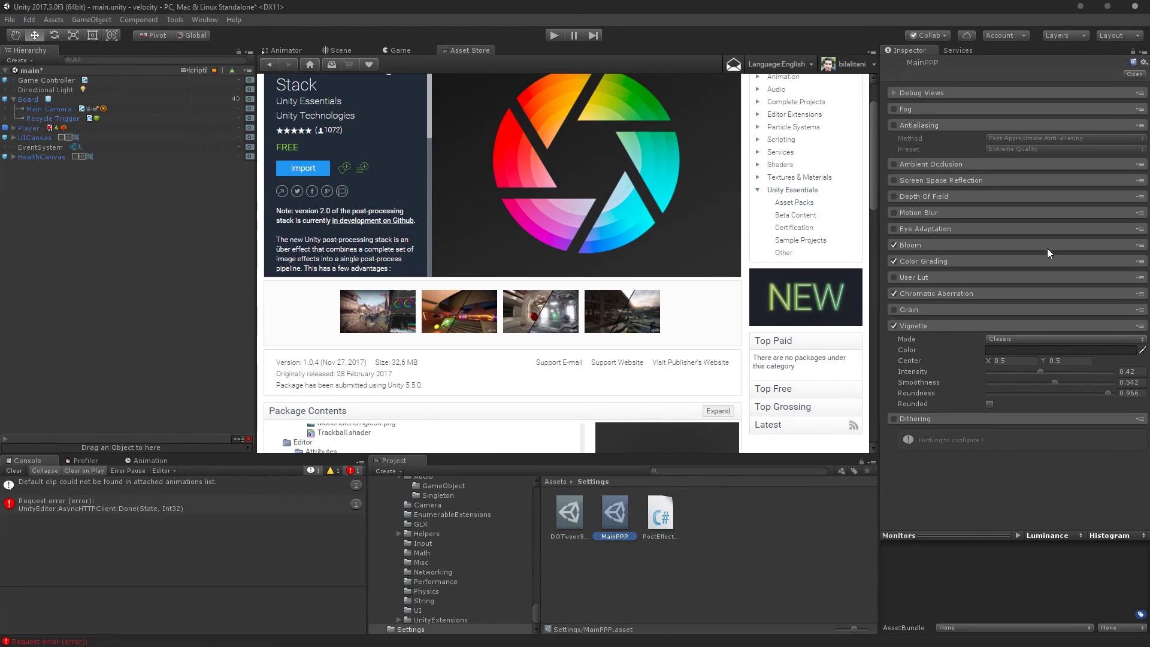
# Step: Show the Game view and expand MainPPP's Chromatic Aberration and Vignette sections
pyautogui.click(411, 51)
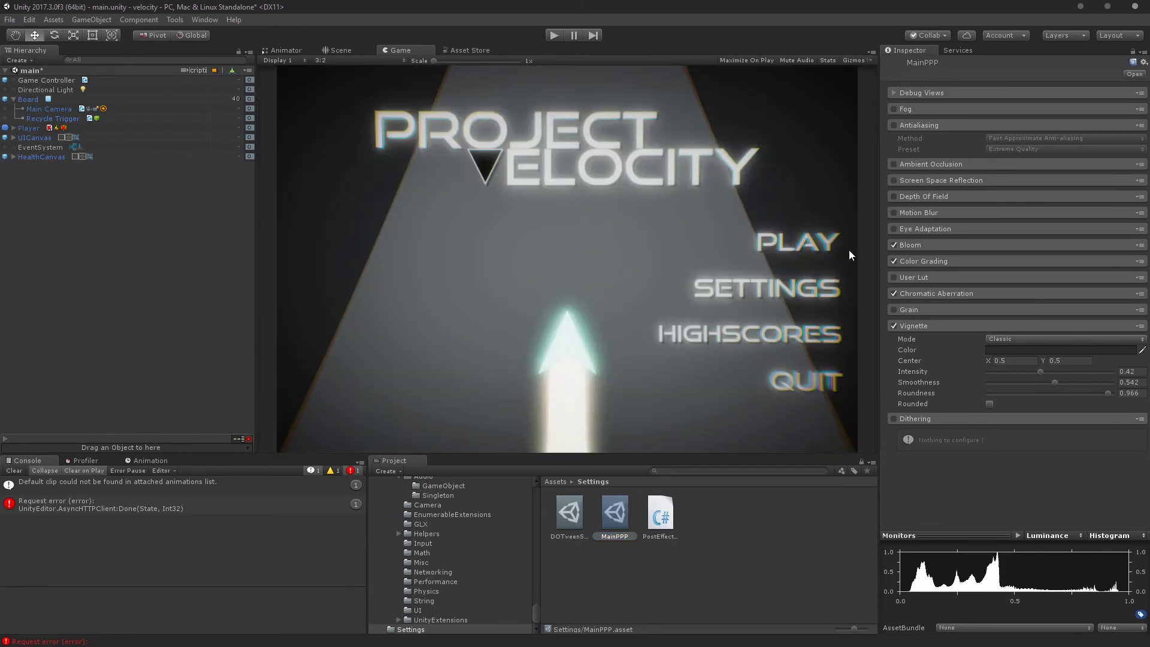
pyautogui.click(932, 293)
pyautogui.click(940, 347)
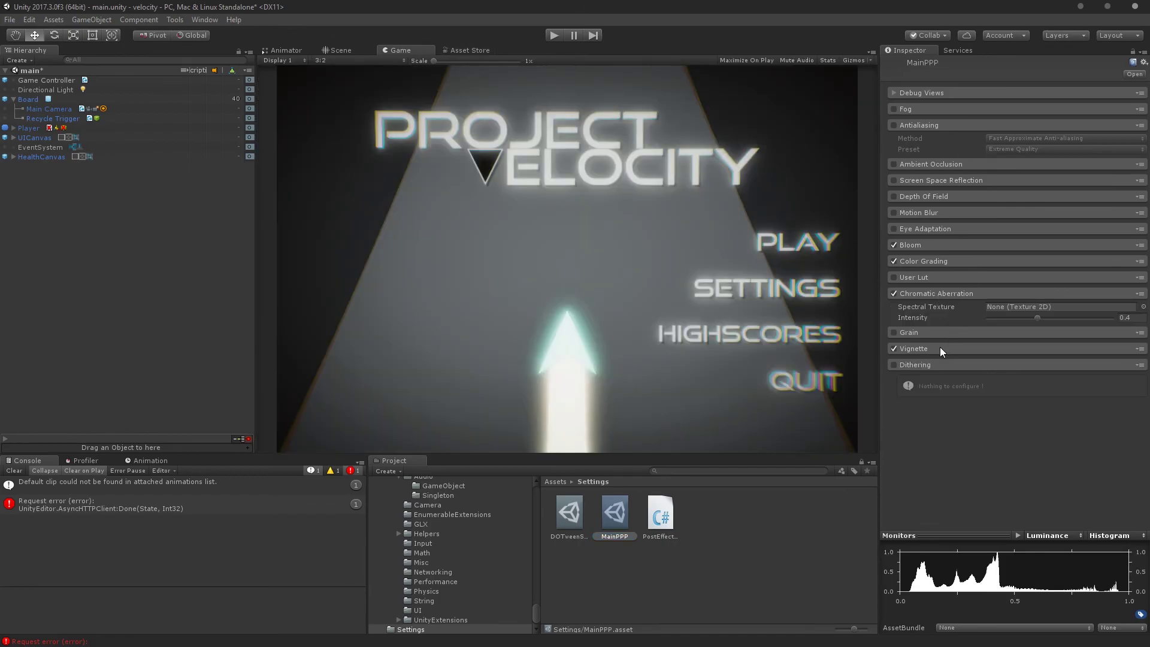
pyautogui.click(928, 348)
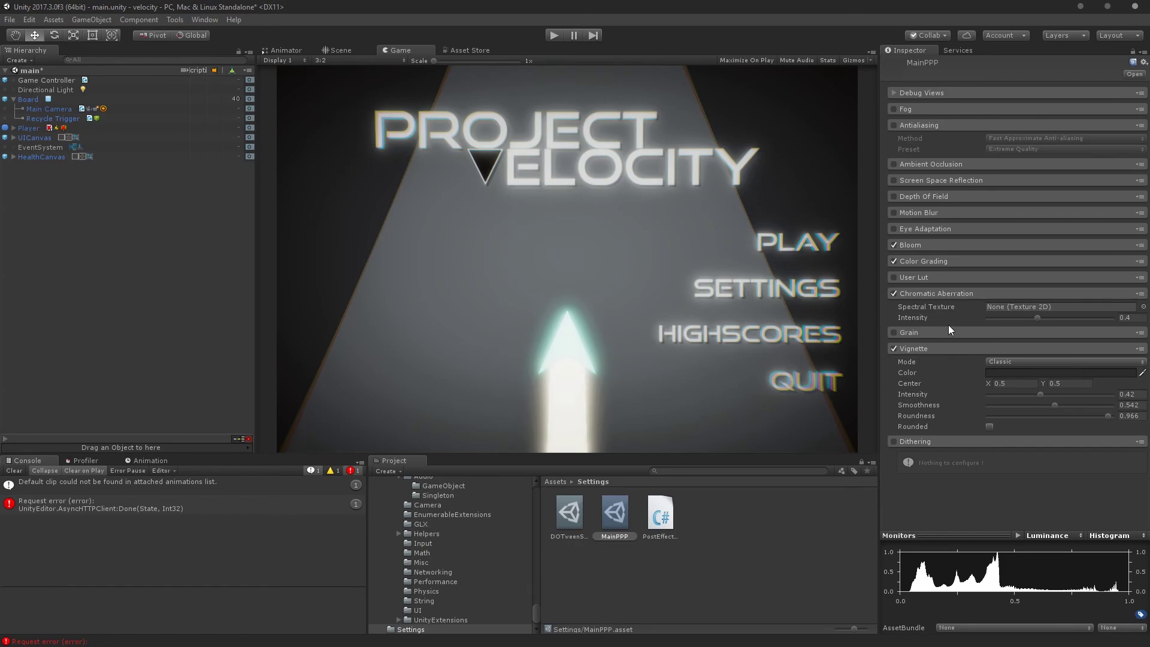
# Step: Toggle the vignette to compare the look, leave it on, and raise its intensity
pyautogui.click(896, 347)
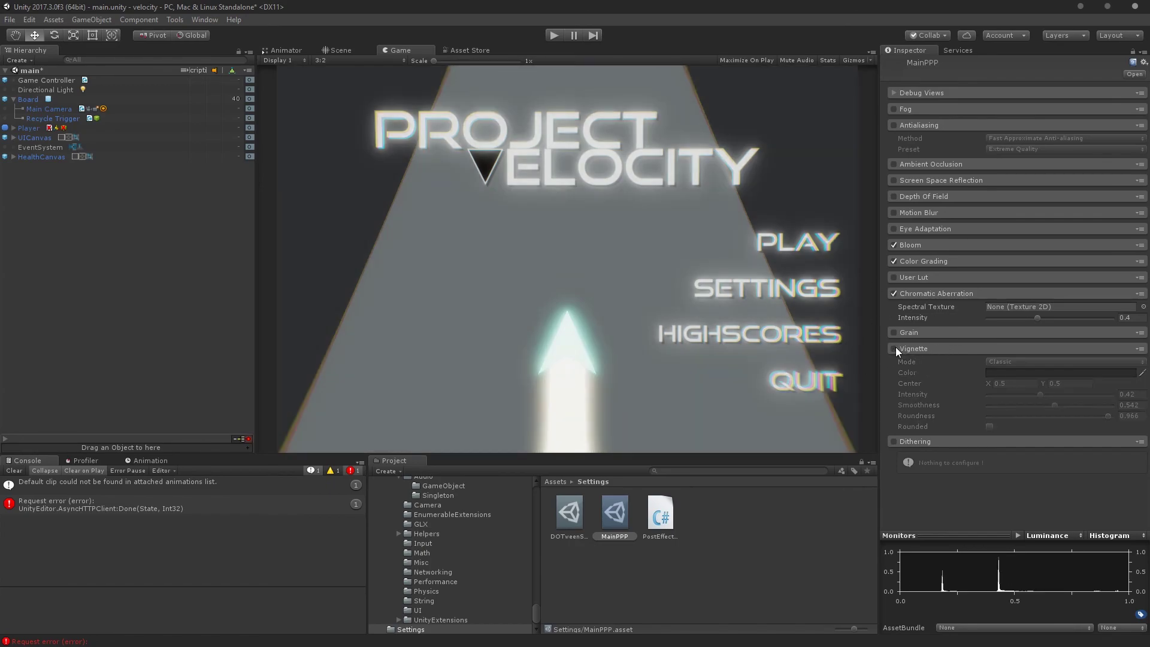
pyautogui.click(896, 347)
pyautogui.click(896, 346)
pyautogui.click(896, 347)
pyautogui.click(896, 347)
pyautogui.click(896, 347)
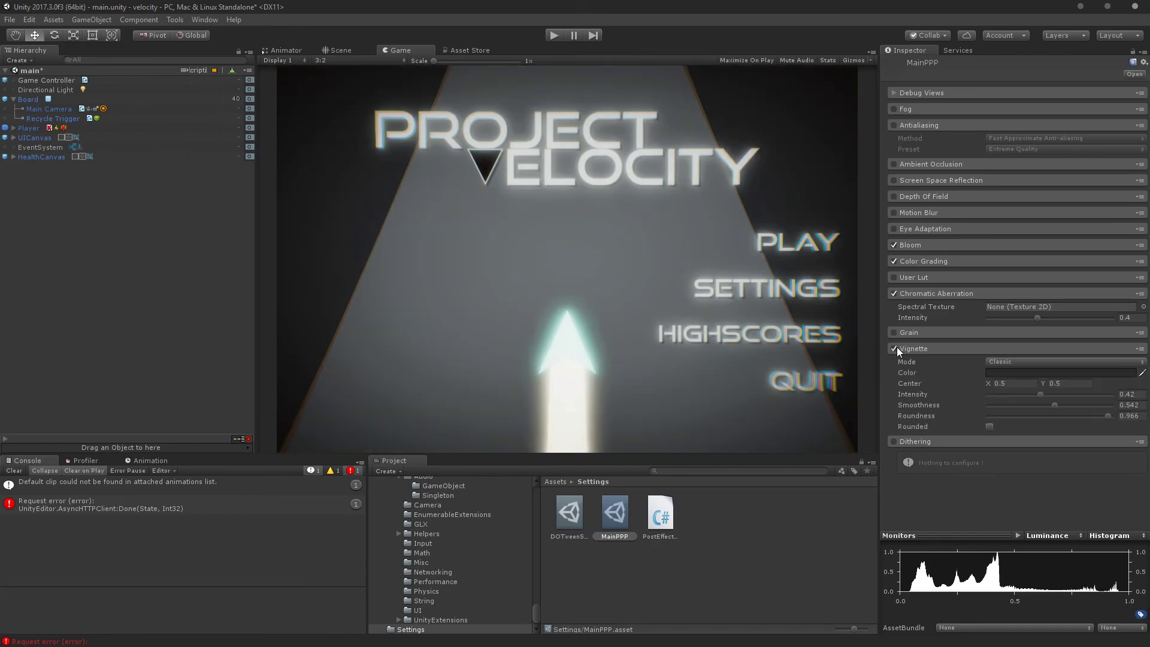
pyautogui.click(896, 346)
pyautogui.click(897, 347)
pyautogui.moveTo(1040, 394); pyautogui.dragTo(1064, 416)
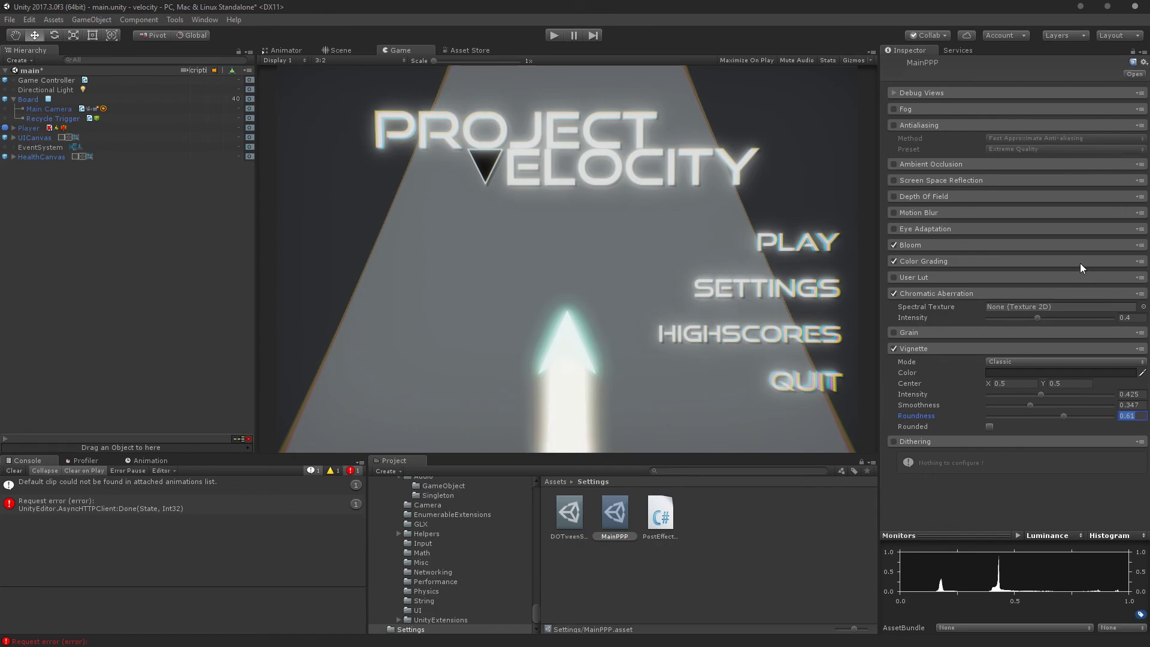
# Step: Make the vignette rounded with smoothness 0.547 and roundness 0.619, then collapse it
pyautogui.click(1067, 416)
pyautogui.moveTo(1068, 416); pyautogui.dragTo(1092, 419)
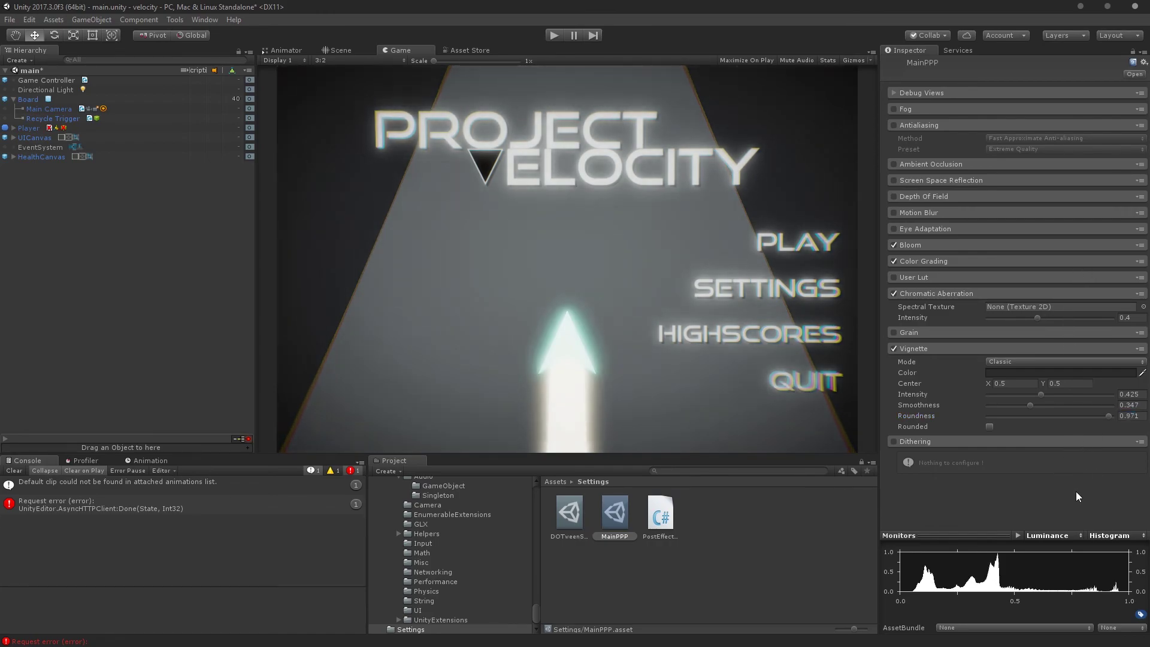
pyautogui.click(1084, 415)
pyautogui.click(1053, 423)
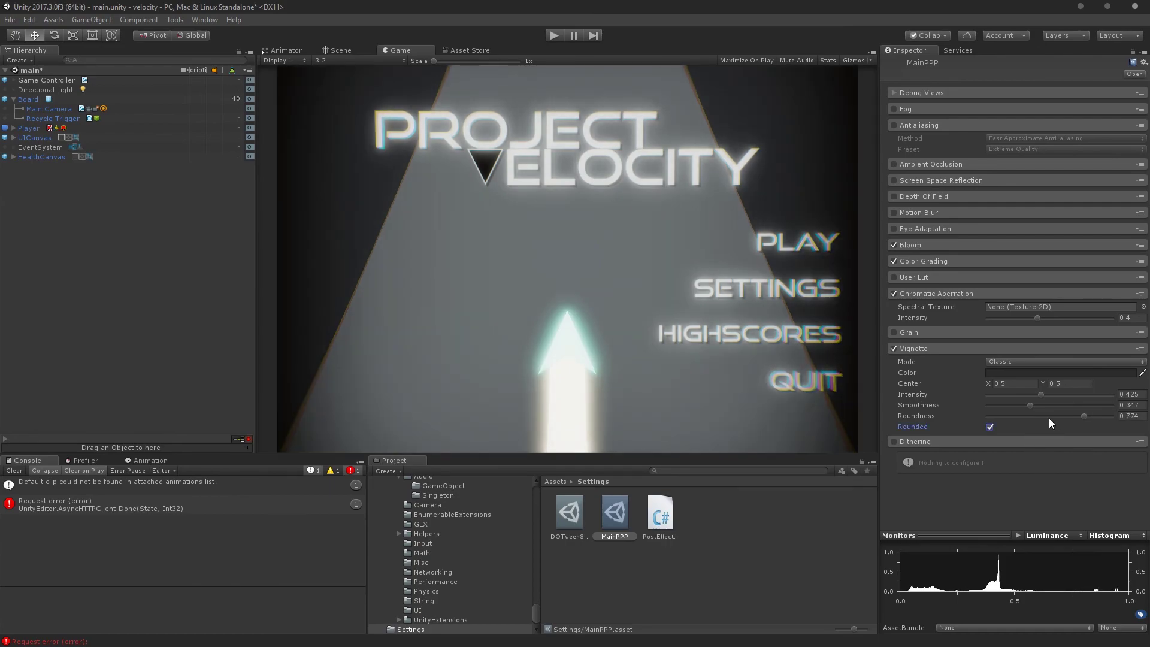
pyautogui.click(1073, 422)
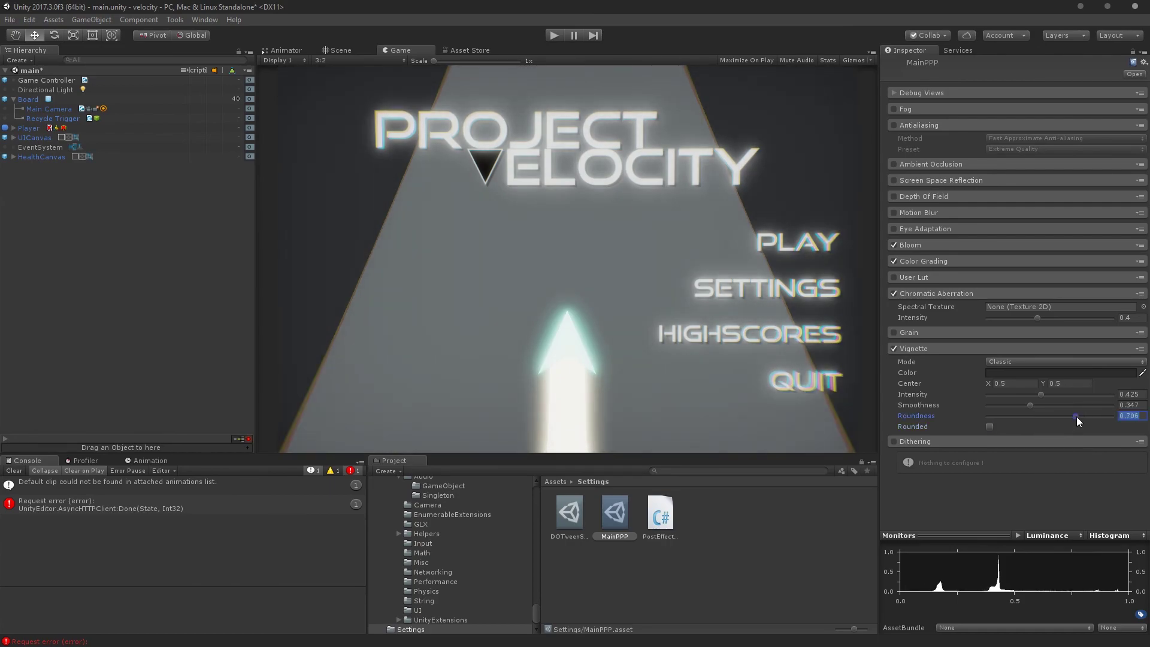
pyautogui.moveTo(1076, 416); pyautogui.dragTo(1047, 413)
pyautogui.click(1053, 406)
pyautogui.click(1066, 422)
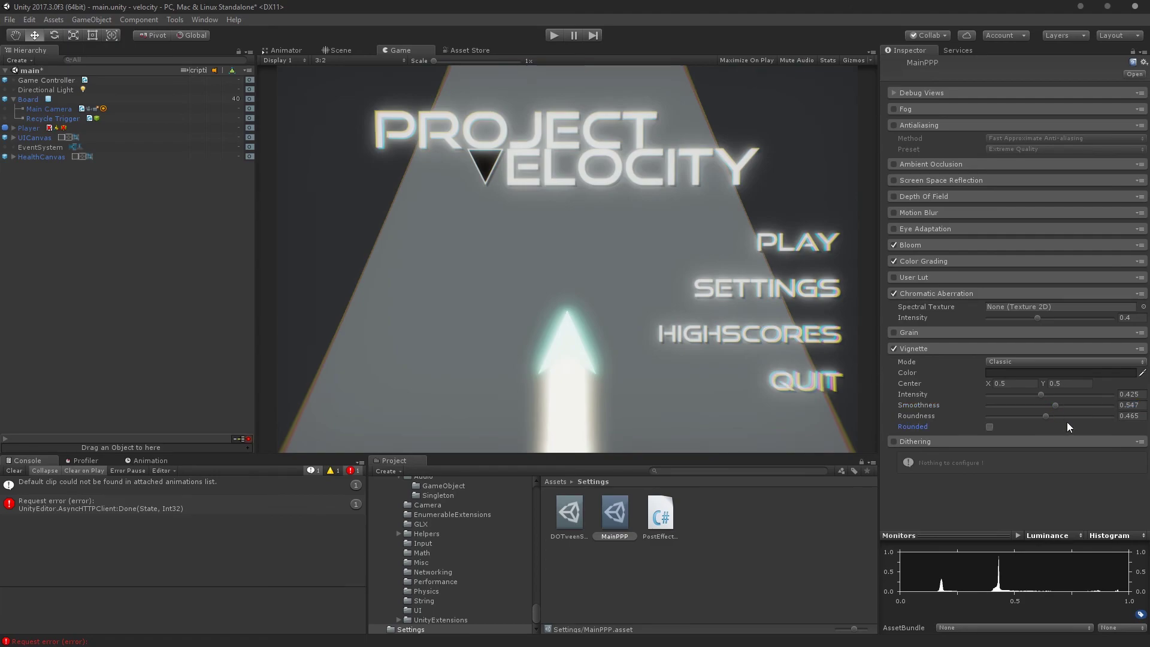
pyautogui.click(1066, 418)
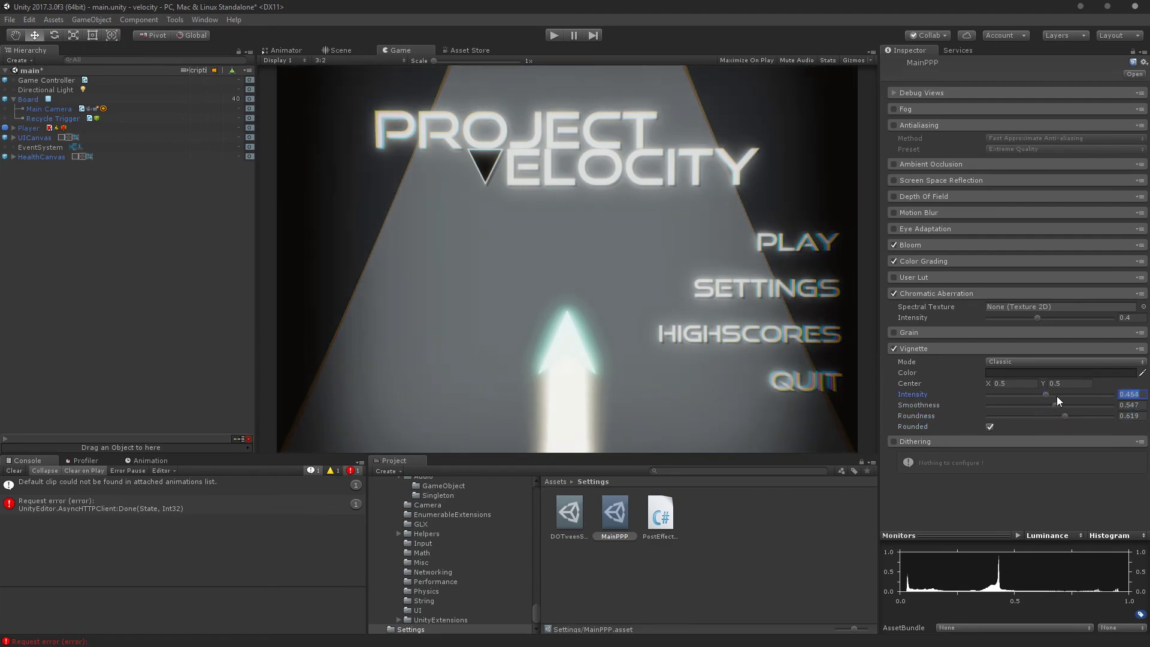
pyautogui.click(917, 350)
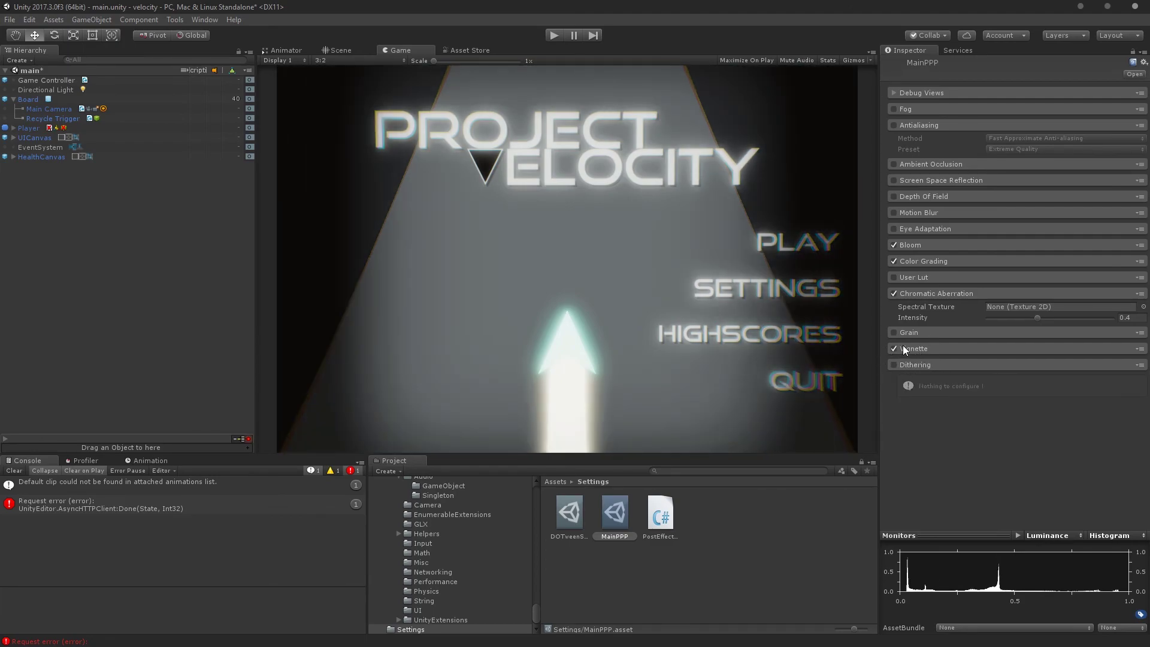
# Step: Turn off the vignette, toggle chromatic aberration repeatedly to compare, and leave it off
pyautogui.click(892, 348)
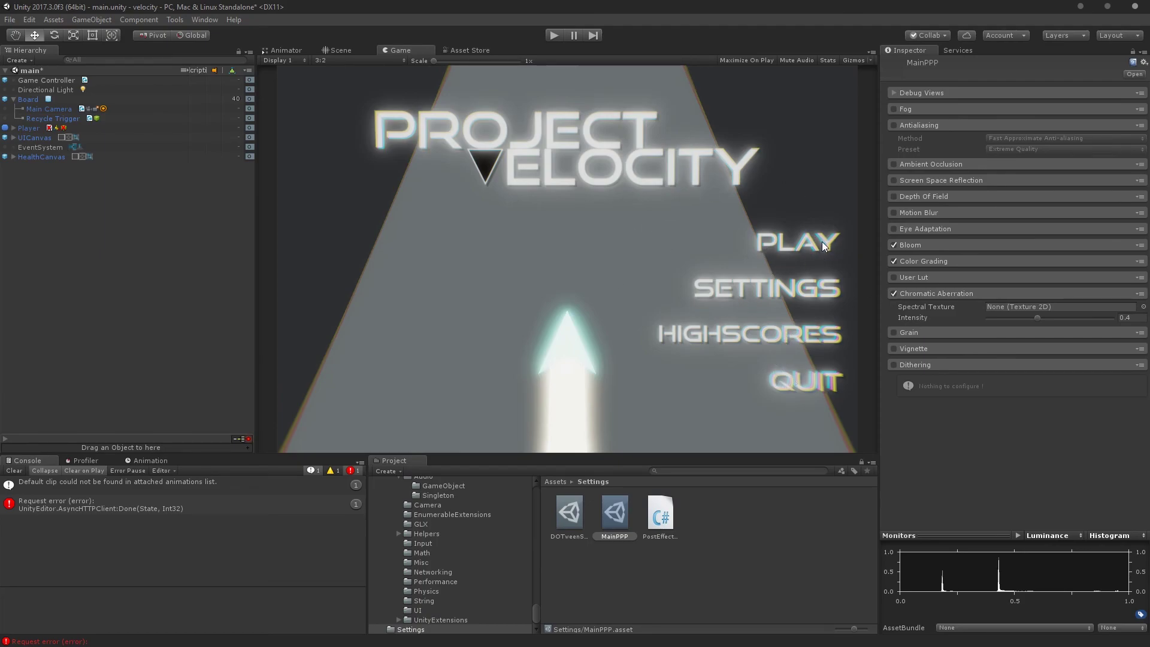
pyautogui.click(895, 294)
pyautogui.click(895, 294)
pyautogui.click(895, 293)
pyautogui.click(901, 292)
pyautogui.click(896, 291)
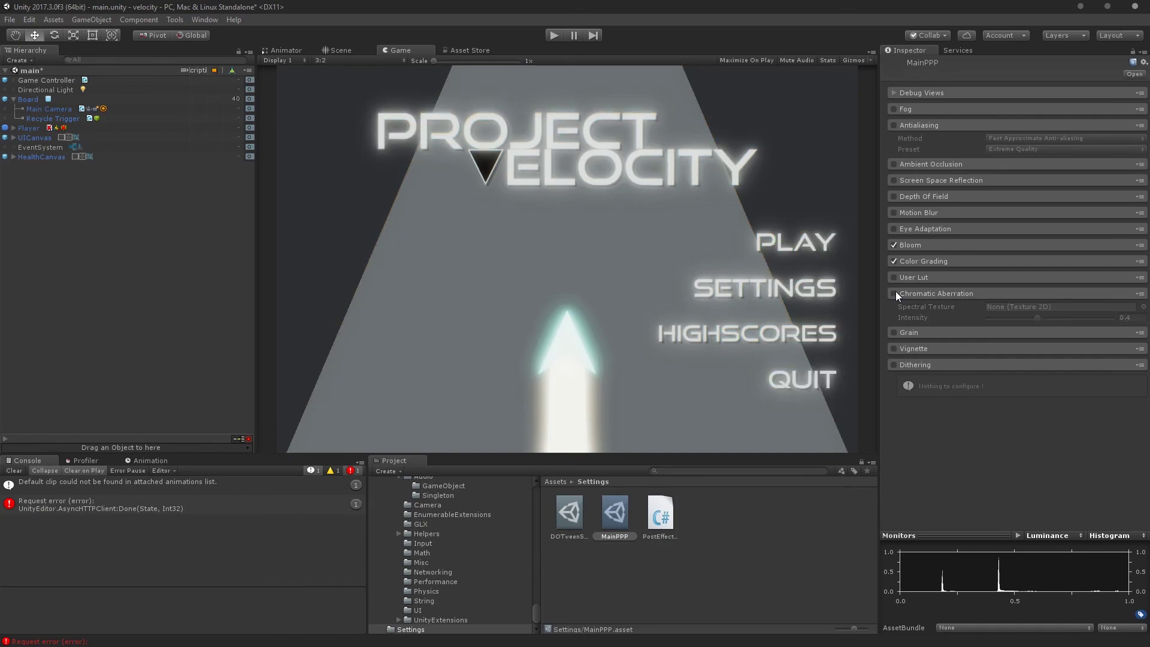
pyautogui.click(896, 291)
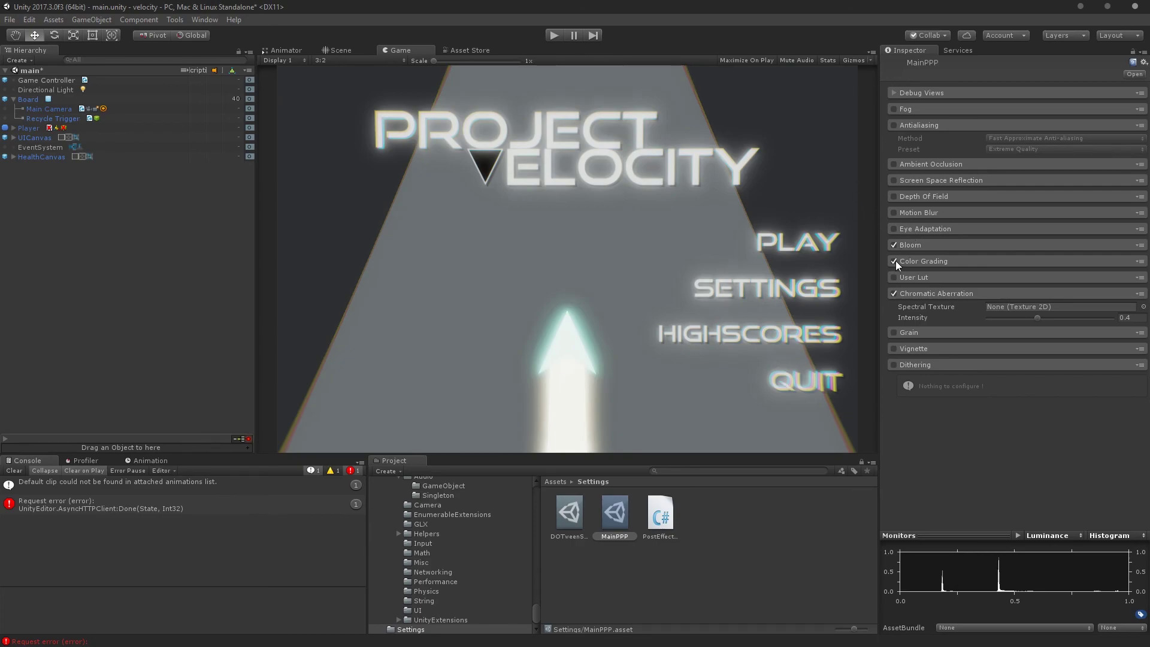
pyautogui.click(896, 292)
pyautogui.click(900, 292)
pyautogui.click(894, 293)
pyautogui.click(894, 293)
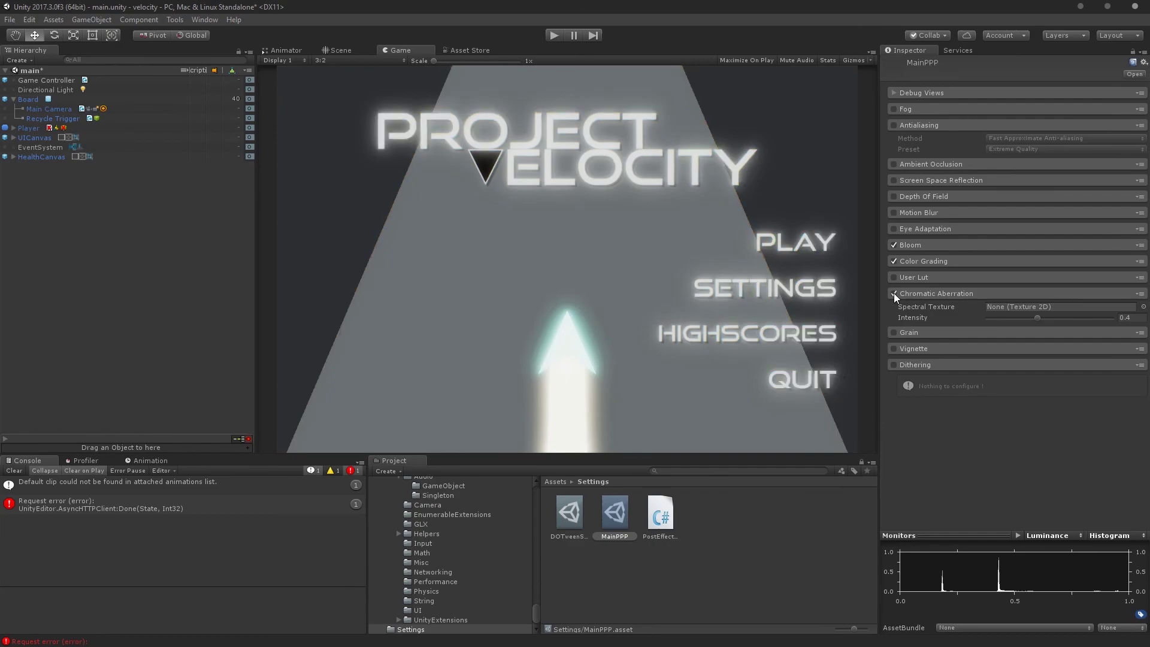
# Step: Expand Bloom, toggle it on and off to compare the glow, and leave it disabled
pyautogui.click(911, 264)
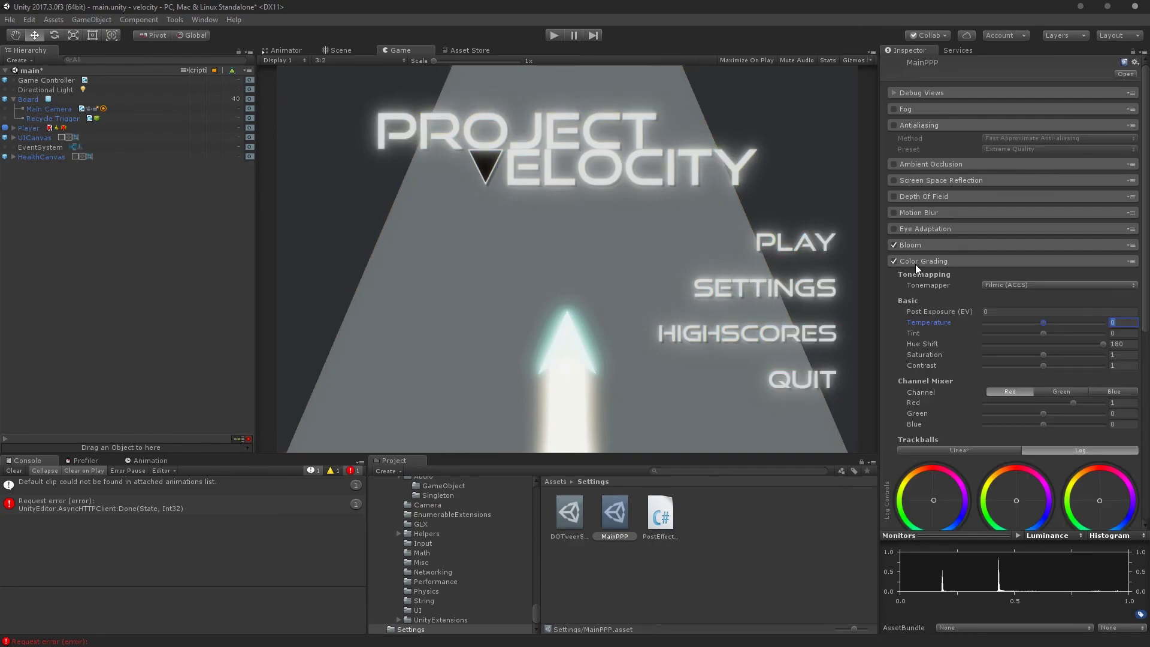
pyautogui.click(915, 264)
pyautogui.click(913, 245)
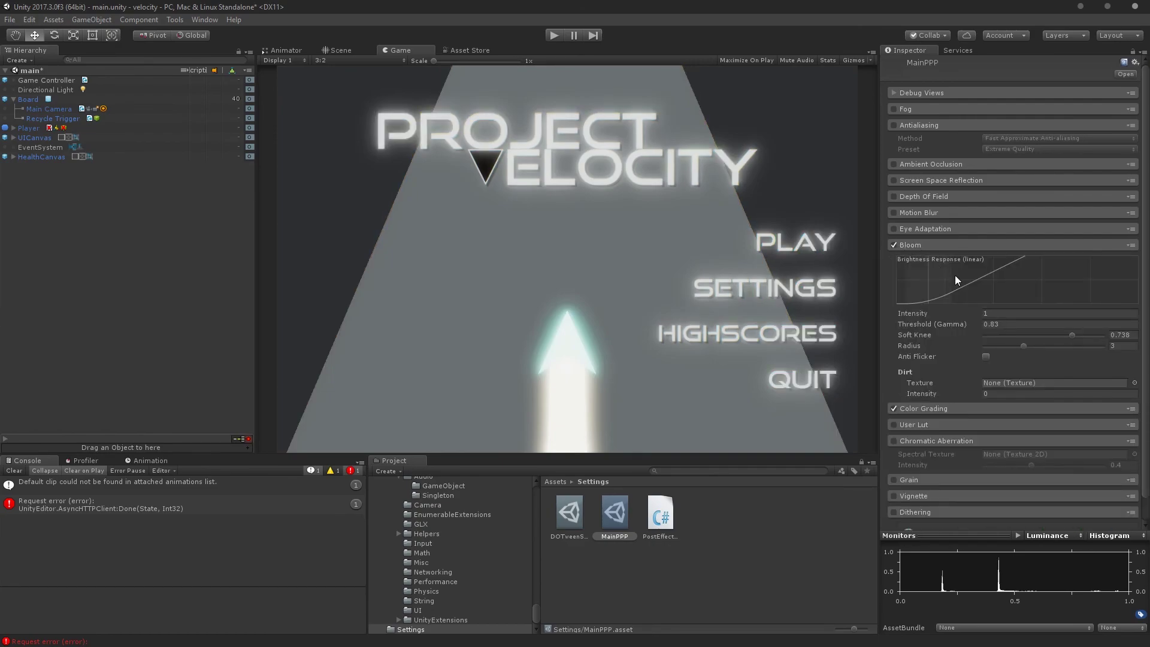
pyautogui.click(893, 246)
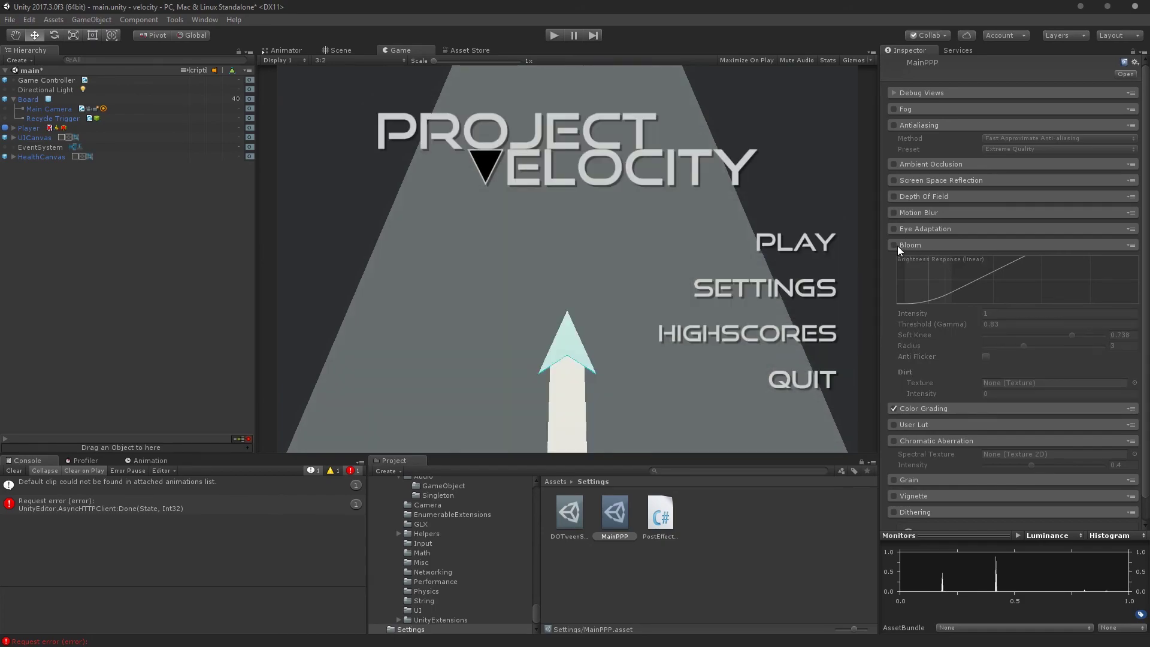
pyautogui.click(894, 245)
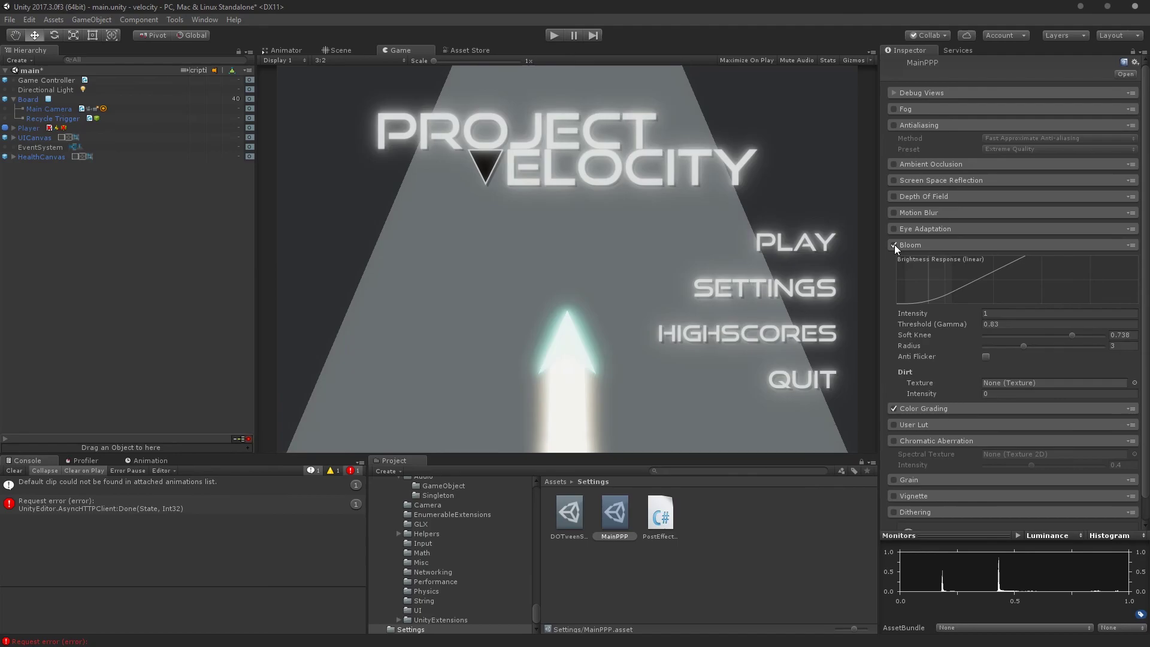
pyautogui.click(894, 245)
pyautogui.click(896, 245)
pyautogui.click(894, 246)
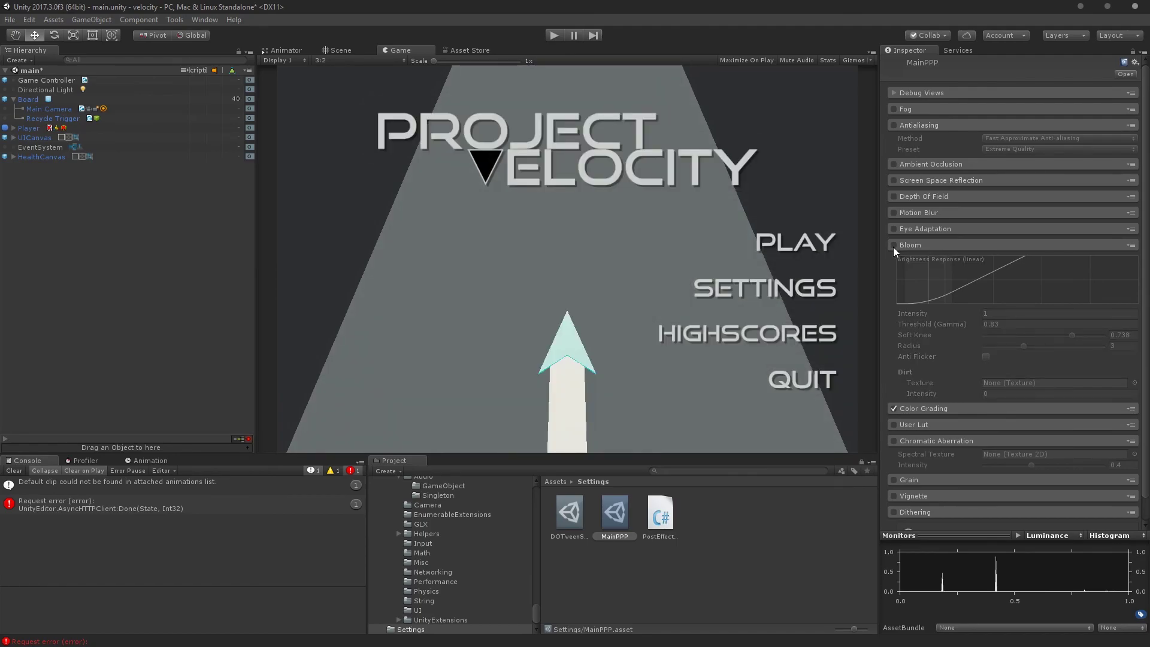
pyautogui.click(908, 244)
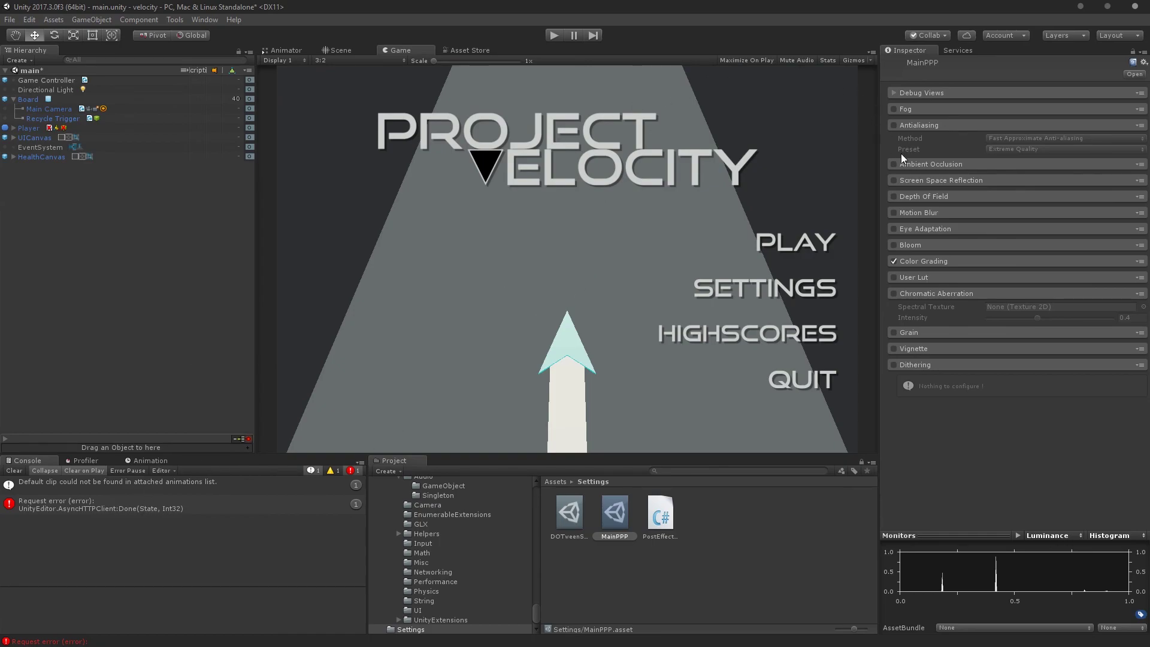
pyautogui.click(894, 261)
pyautogui.click(893, 261)
pyautogui.click(893, 261)
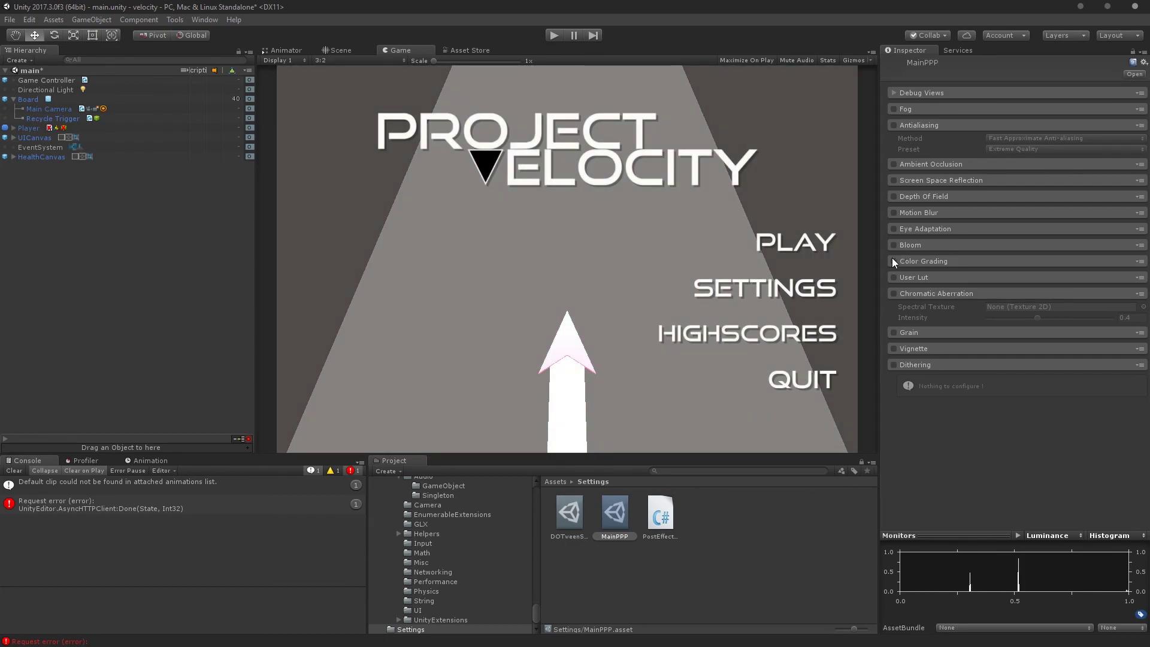
pyautogui.click(893, 261)
pyautogui.click(893, 260)
pyautogui.click(893, 261)
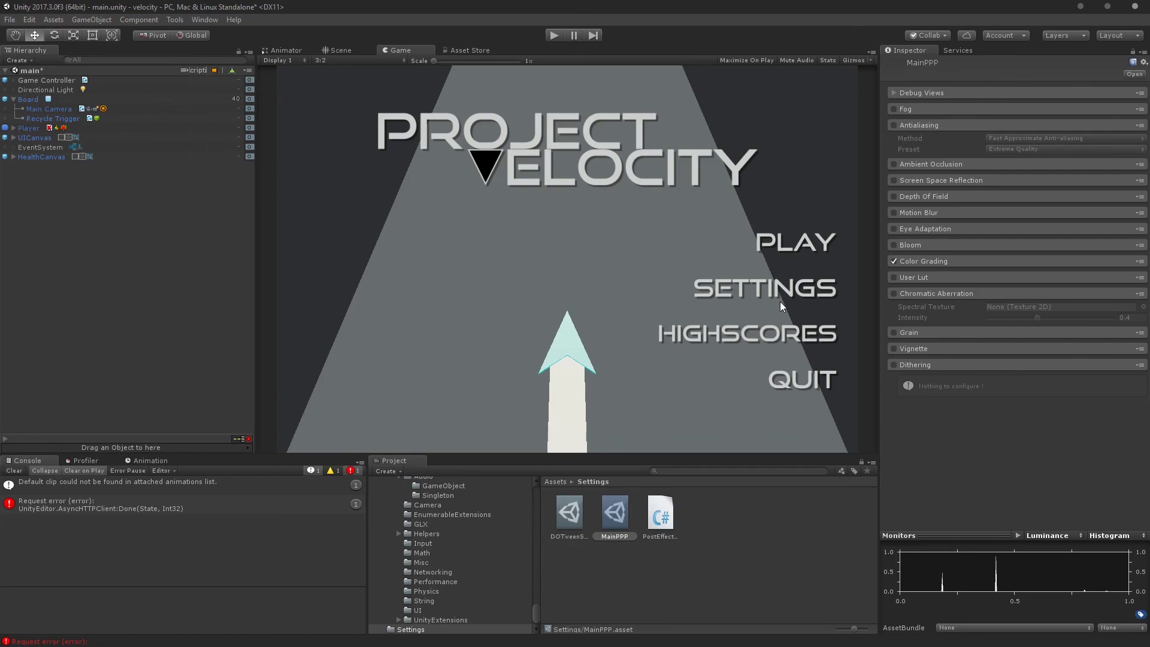
pyautogui.click(894, 261)
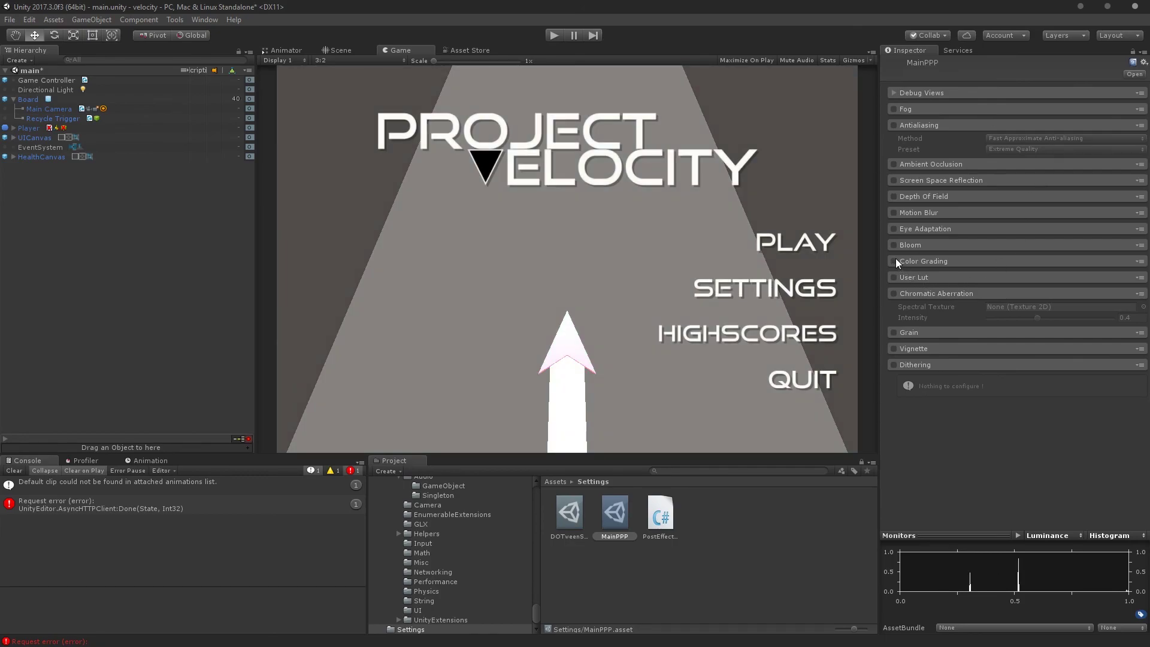
pyautogui.click(894, 261)
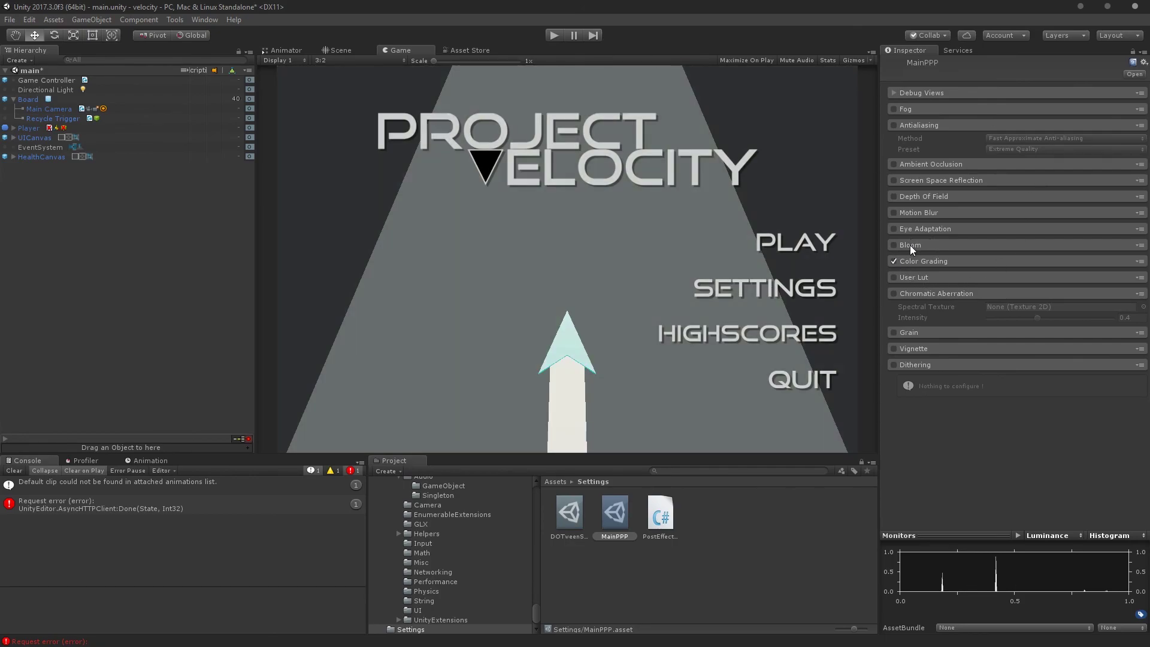
# Step: Start the game from its menu, steer with the arrow keys, then pause and step one frame
pyautogui.click(552, 36)
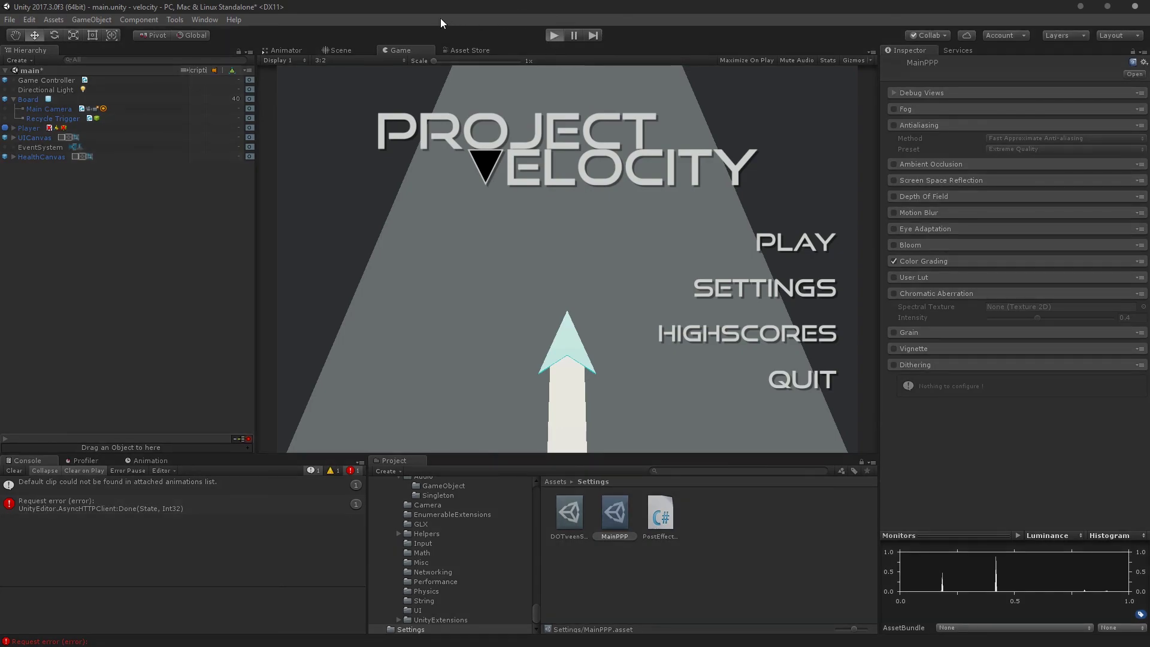
pyautogui.click(776, 240)
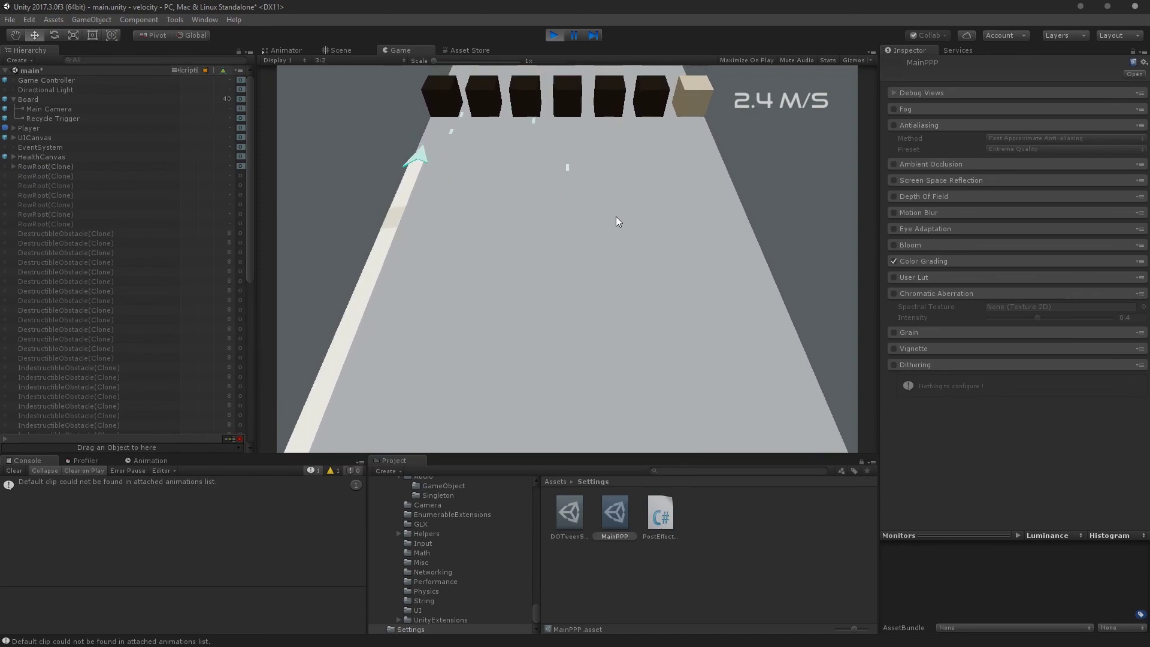
pyautogui.press('Right')
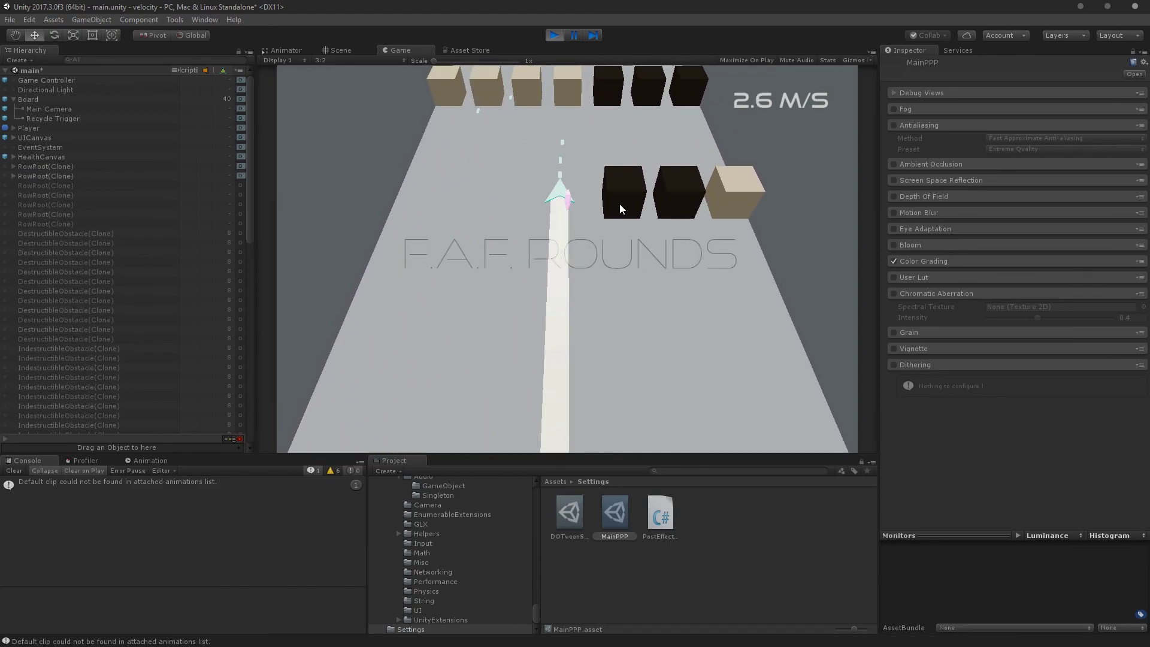
pyautogui.press('Left')
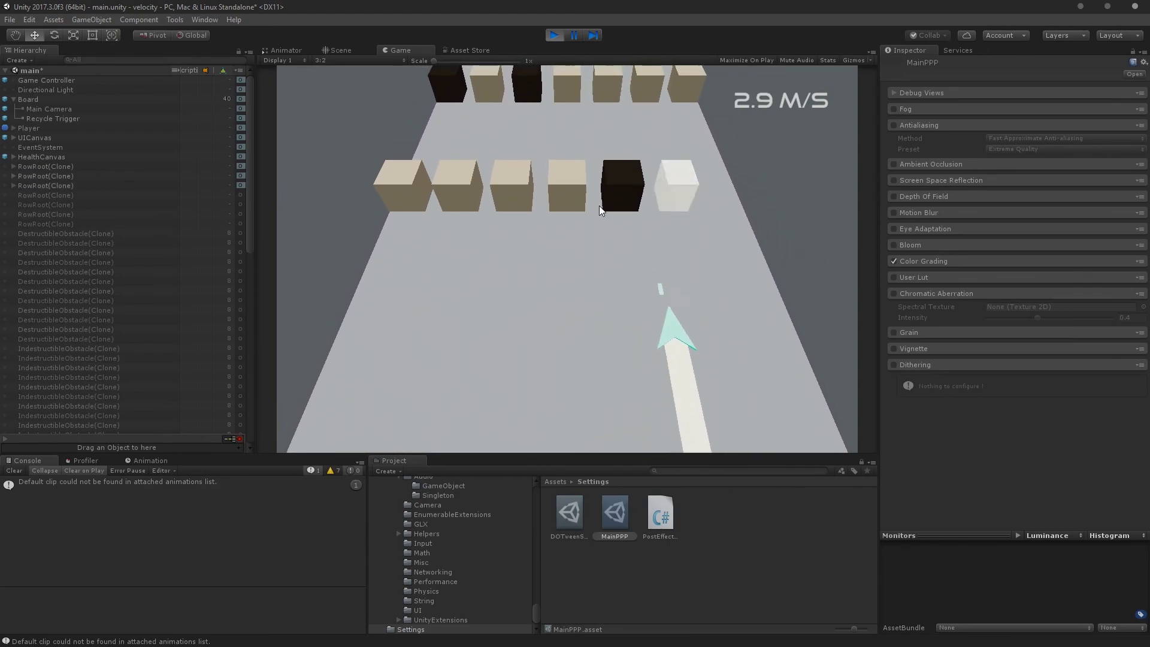
pyautogui.press('Left')
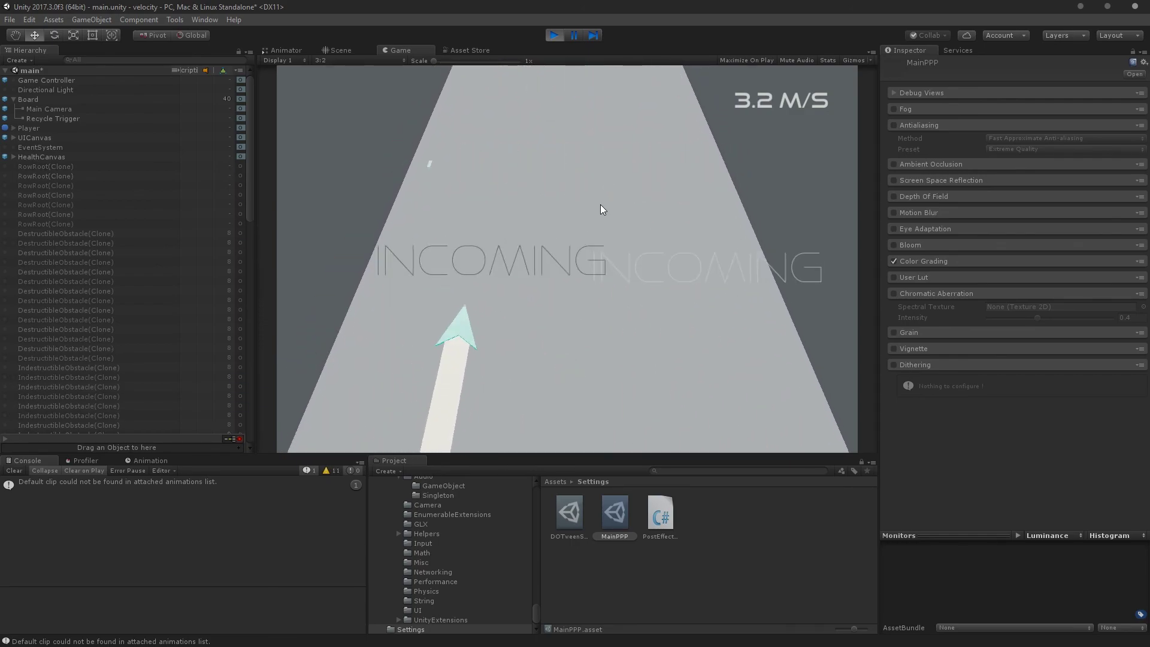
pyautogui.click(572, 34)
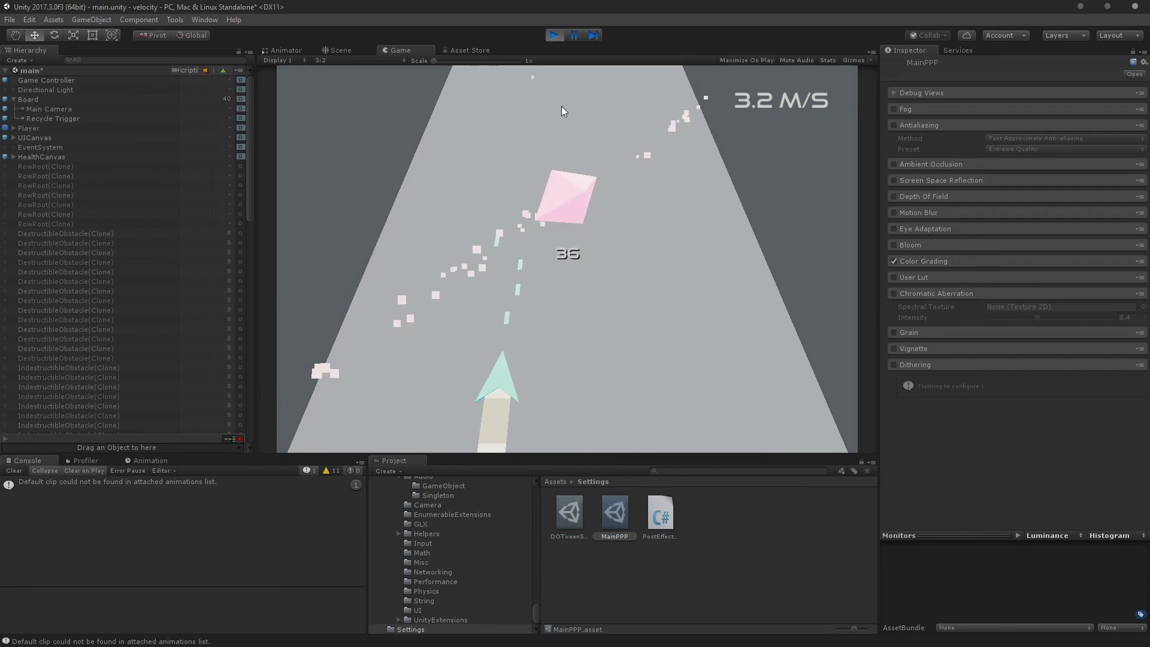
pyautogui.click(584, 34)
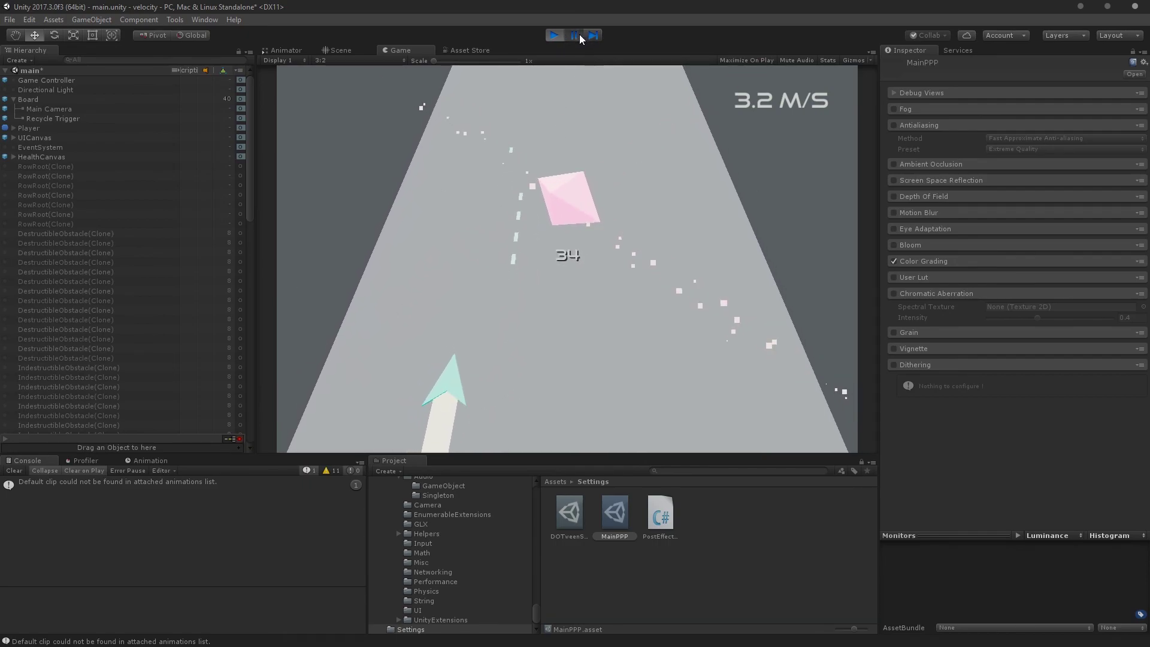
# Step: Re-enable Bloom, Chromatic Aberration and Vignette in the MainPPP profile
pyautogui.click(574, 34)
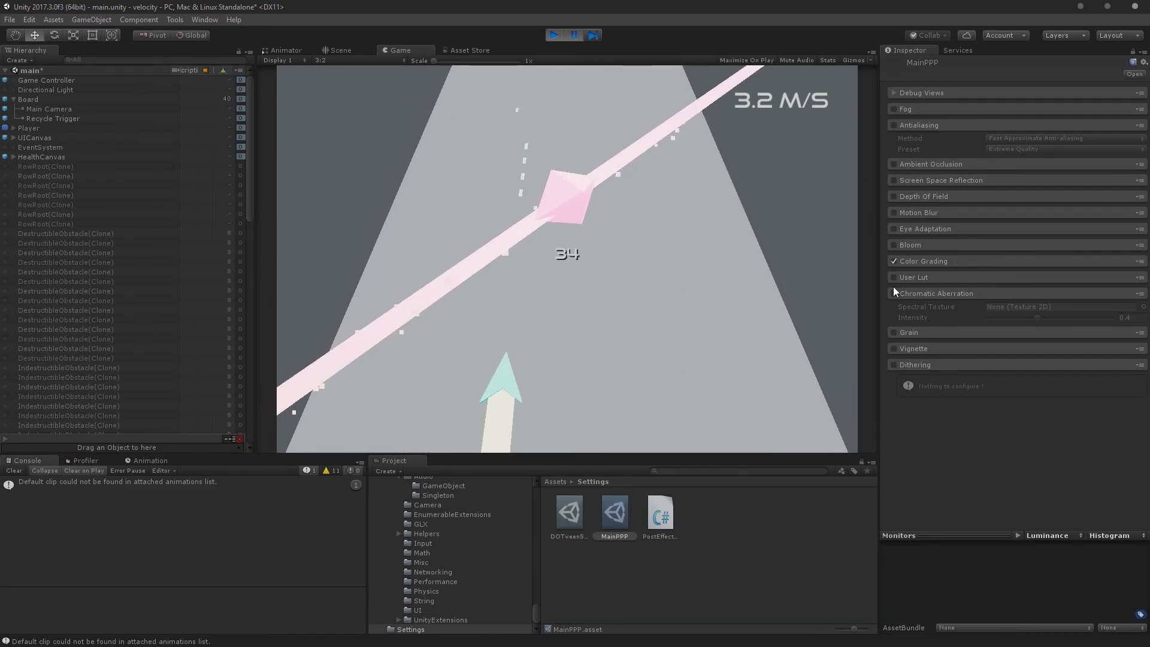
pyautogui.click(894, 245)
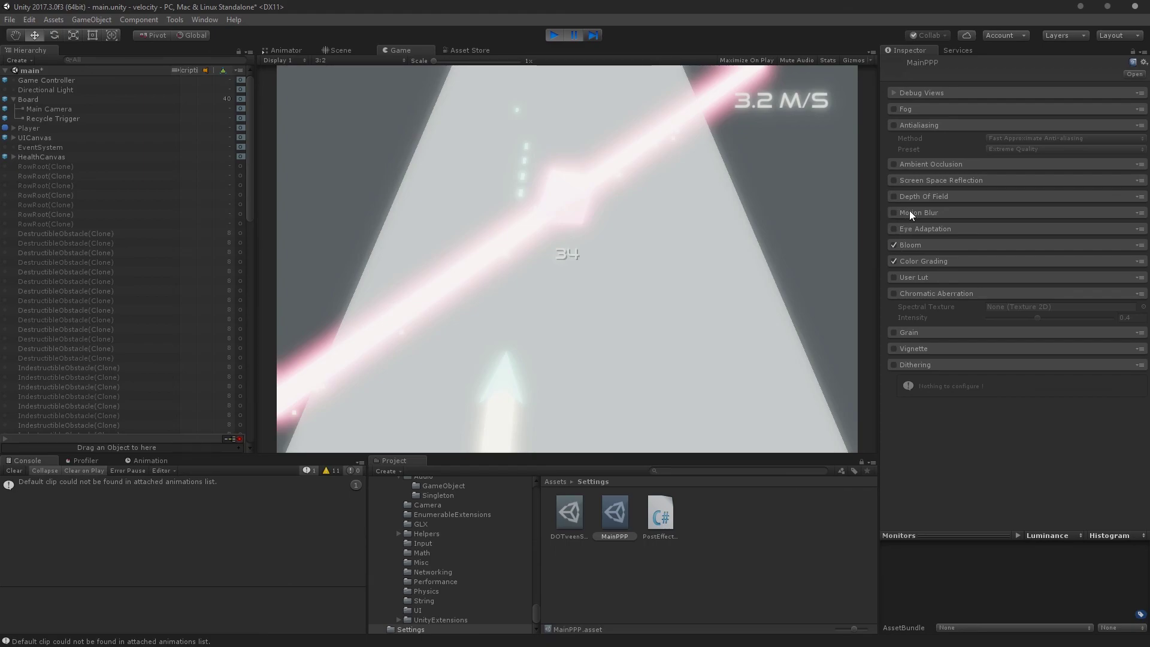
pyautogui.click(894, 293)
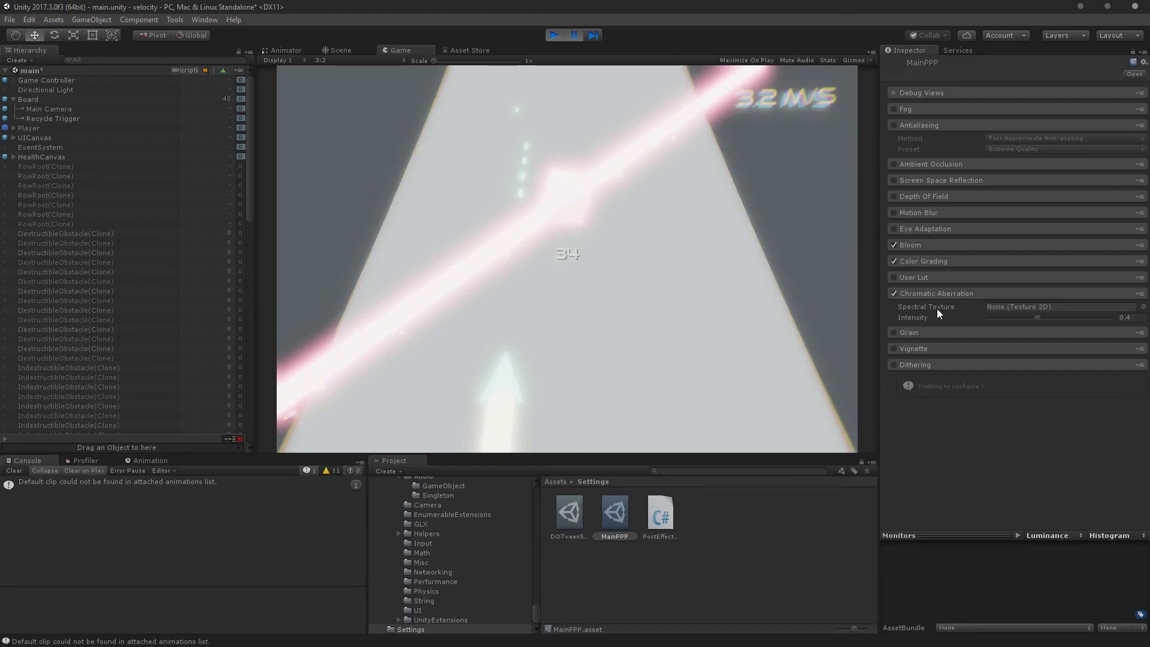
pyautogui.click(893, 348)
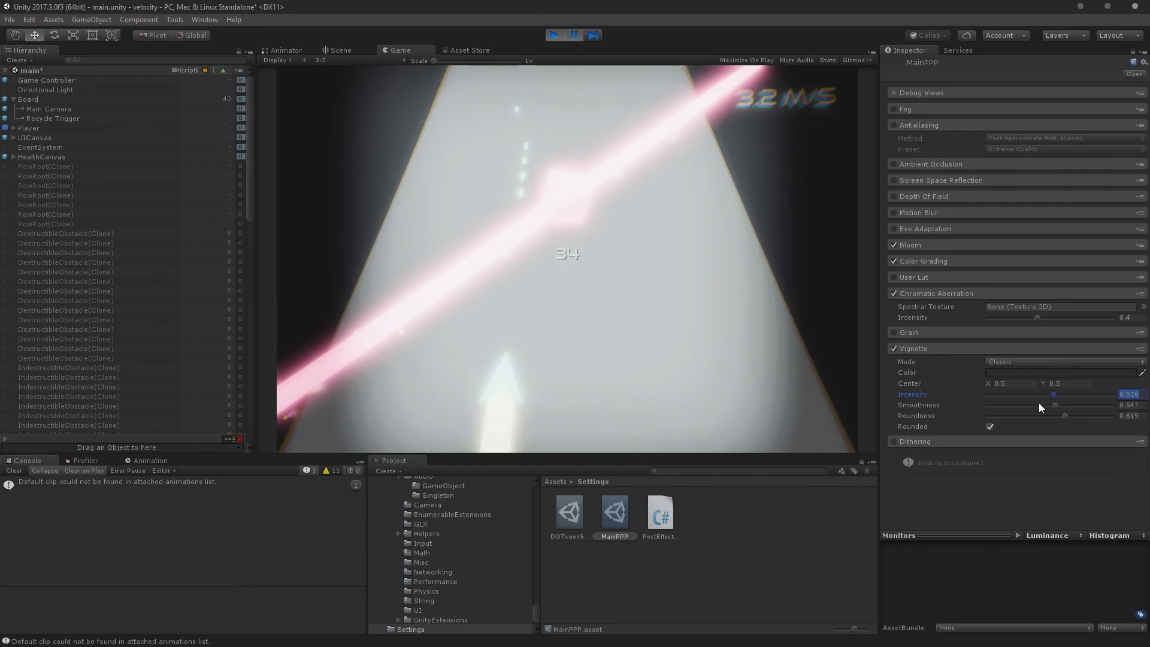
# Step: Set vignette intensity to 0.464 with Rounded unchecked, then resume the game
pyautogui.moveTo(1051, 398); pyautogui.dragTo(1095, 422)
pyautogui.click(990, 427)
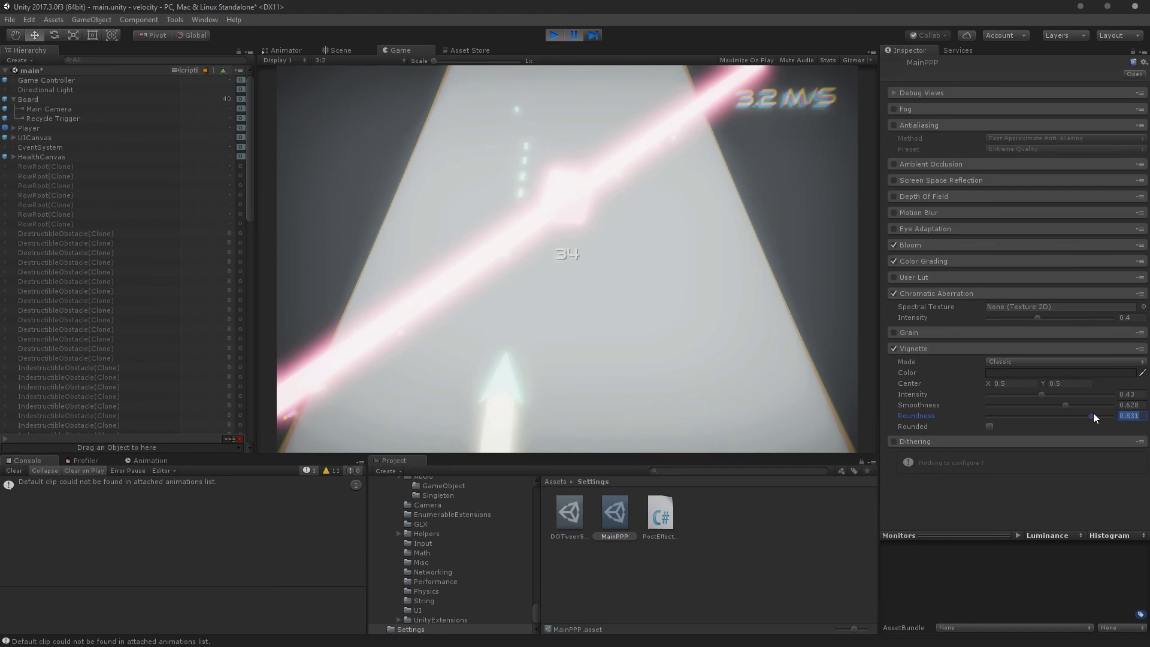
pyautogui.moveTo(1048, 393); pyautogui.dragTo(1044, 390)
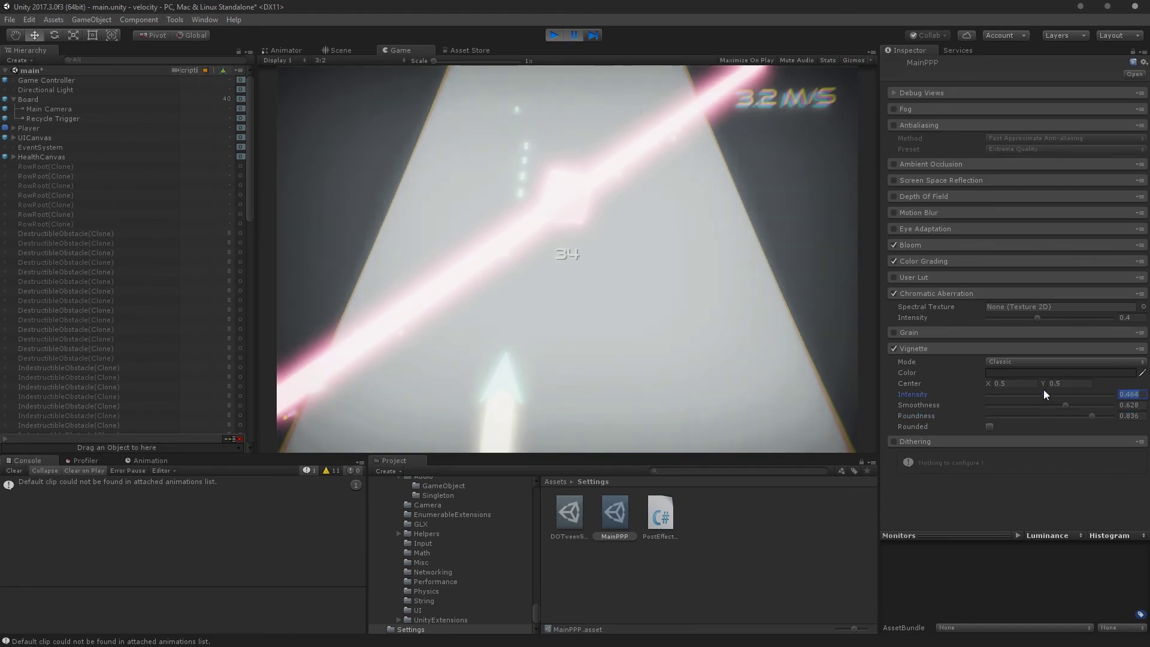
pyautogui.click(574, 36)
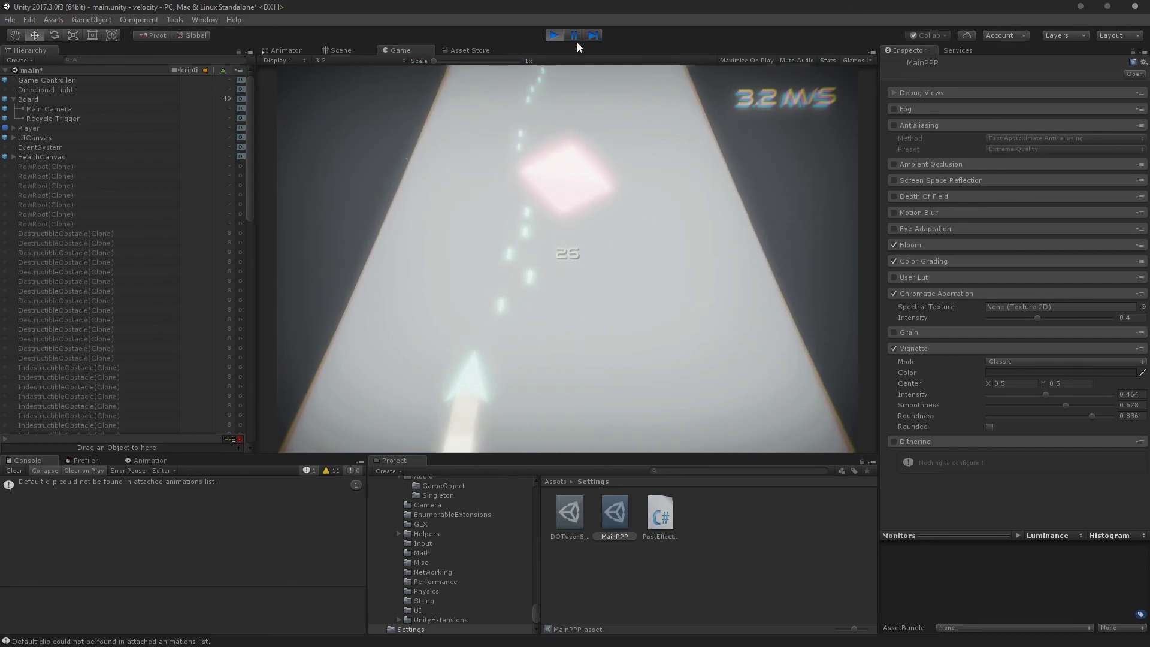
# Step: Select MainPPP and toggle bloom off and on to compare, keeping it enabled
pyautogui.click(65, 81)
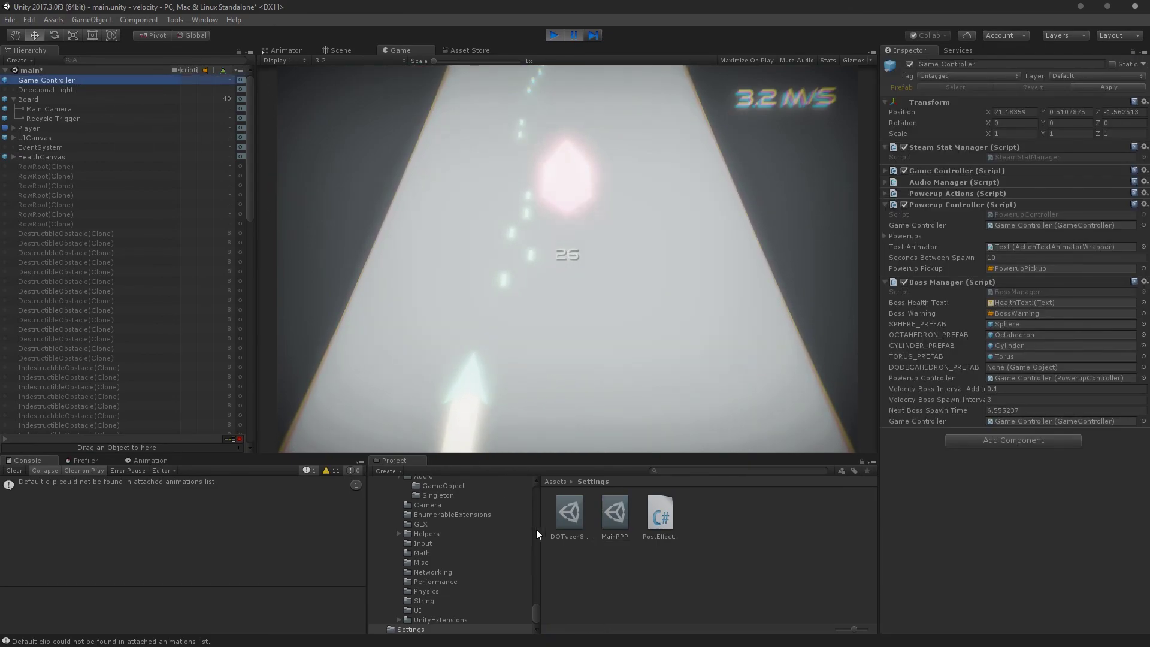
pyautogui.click(614, 513)
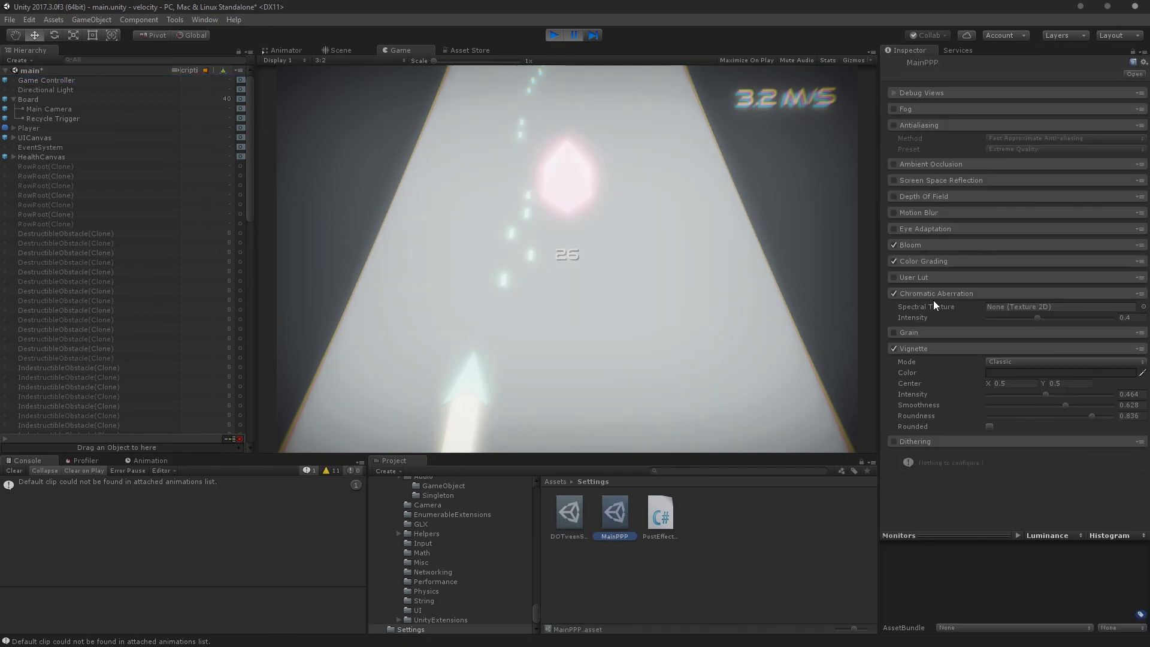
pyautogui.click(895, 245)
pyautogui.click(895, 245)
pyautogui.click(895, 245)
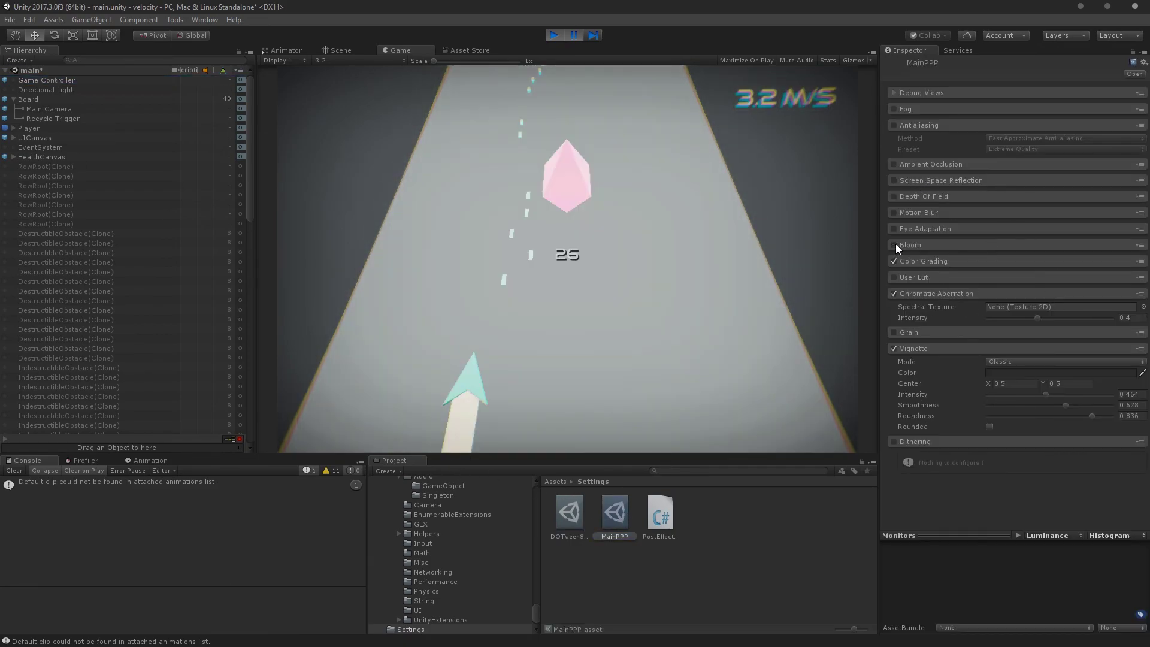
pyautogui.click(895, 245)
# Step: Check that the Main Camera uses MainPPP, then reselect MainPPP and expand Motion Blur
pyautogui.click(70, 97)
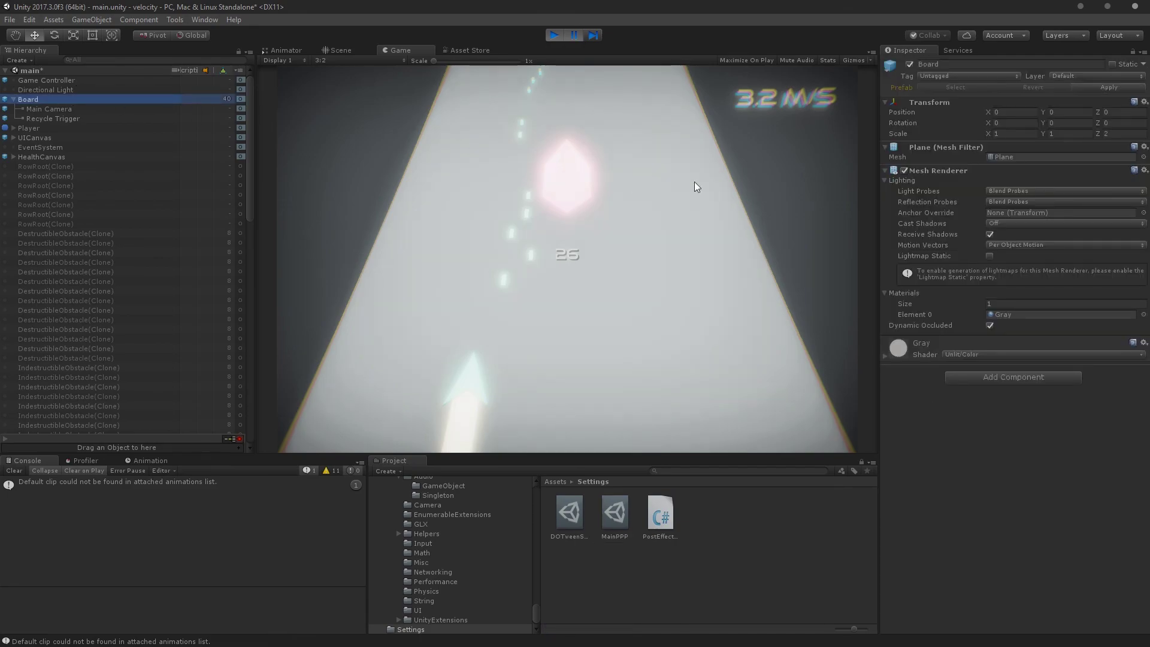
pyautogui.click(38, 111)
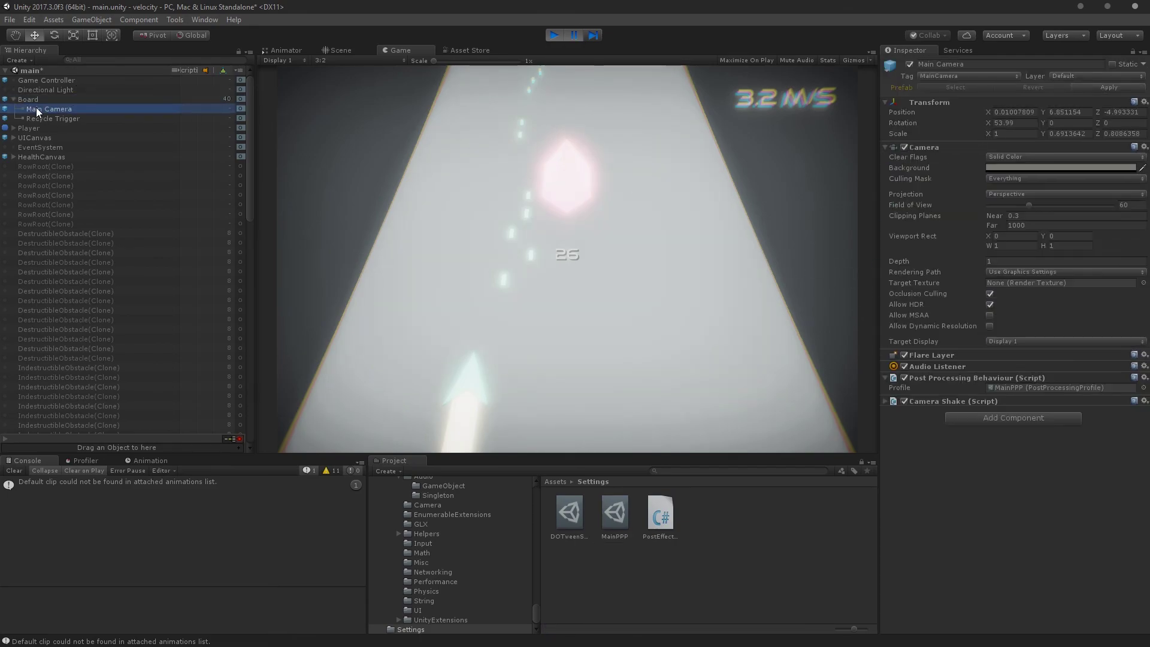
pyautogui.click(1029, 401)
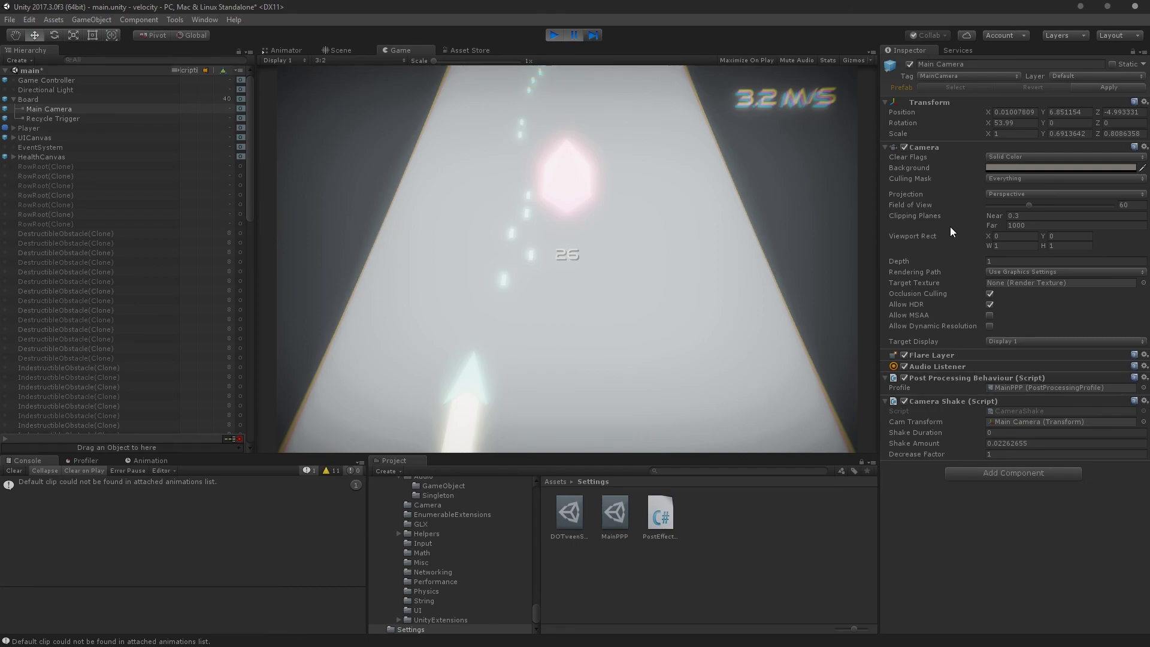
pyautogui.click(609, 510)
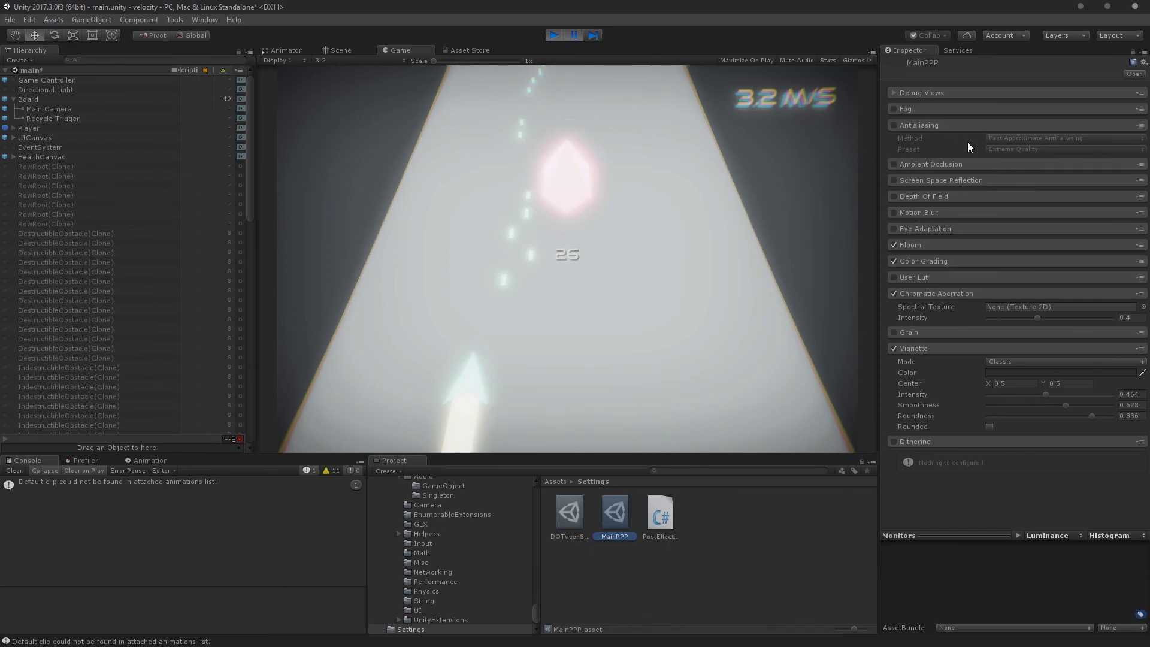
pyautogui.click(905, 213)
pyautogui.click(926, 201)
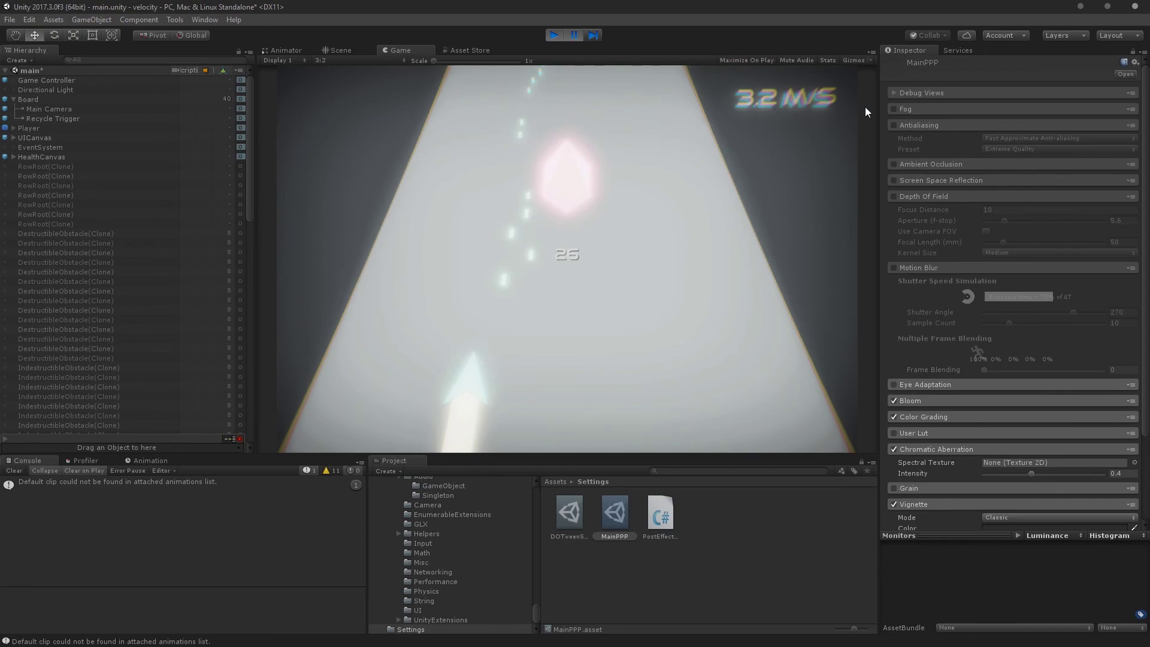
pyautogui.click(931, 194)
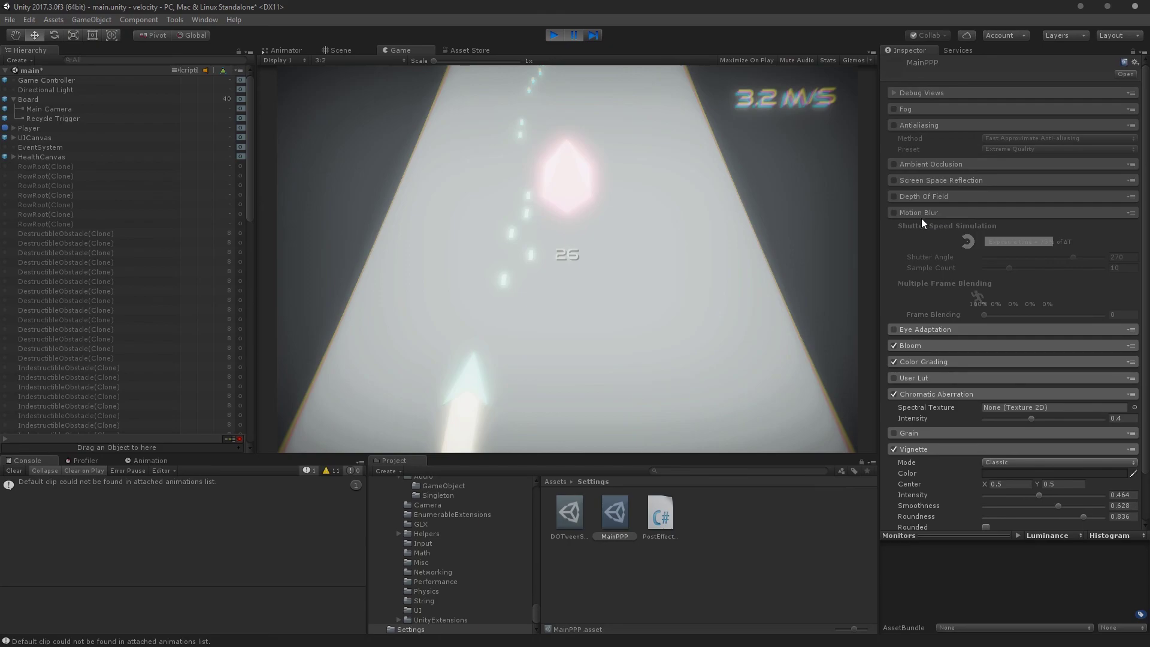
pyautogui.click(941, 213)
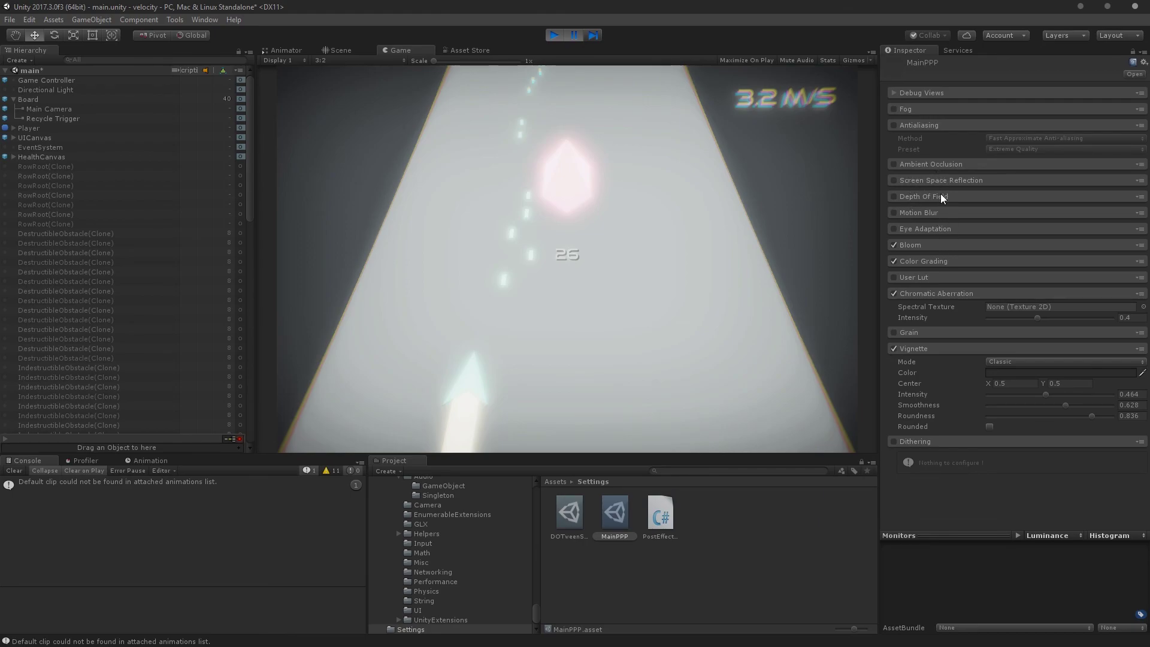
# Step: Enable ambient occlusion to preview it, then disable it with its settings left expanded
pyautogui.click(895, 164)
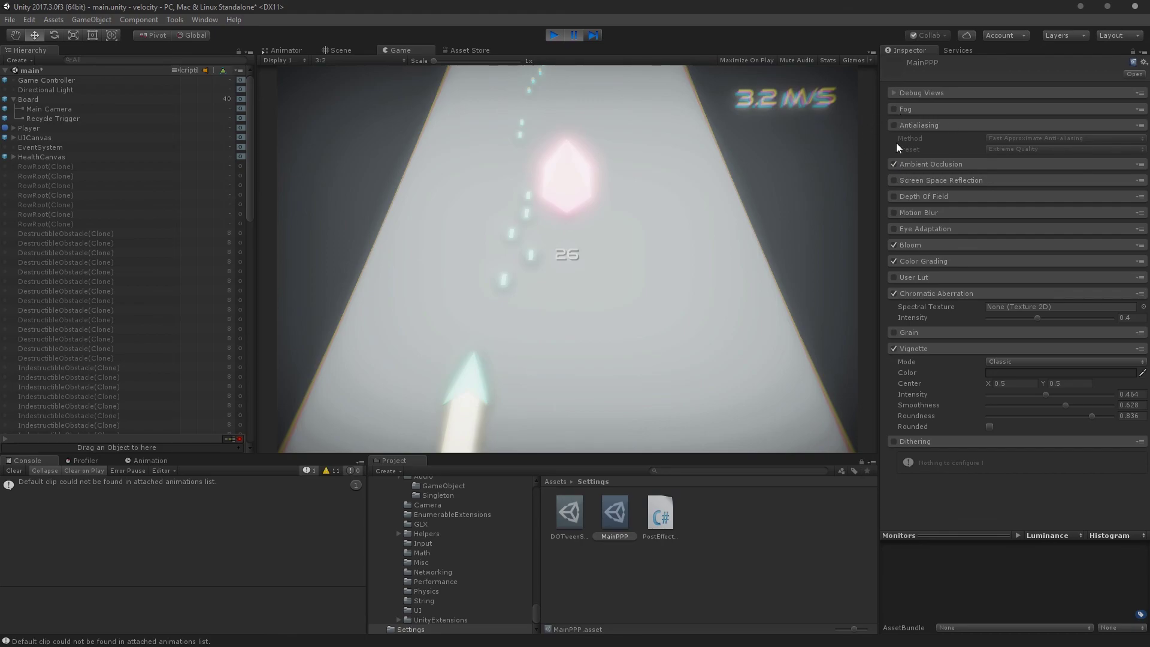
pyautogui.click(899, 166)
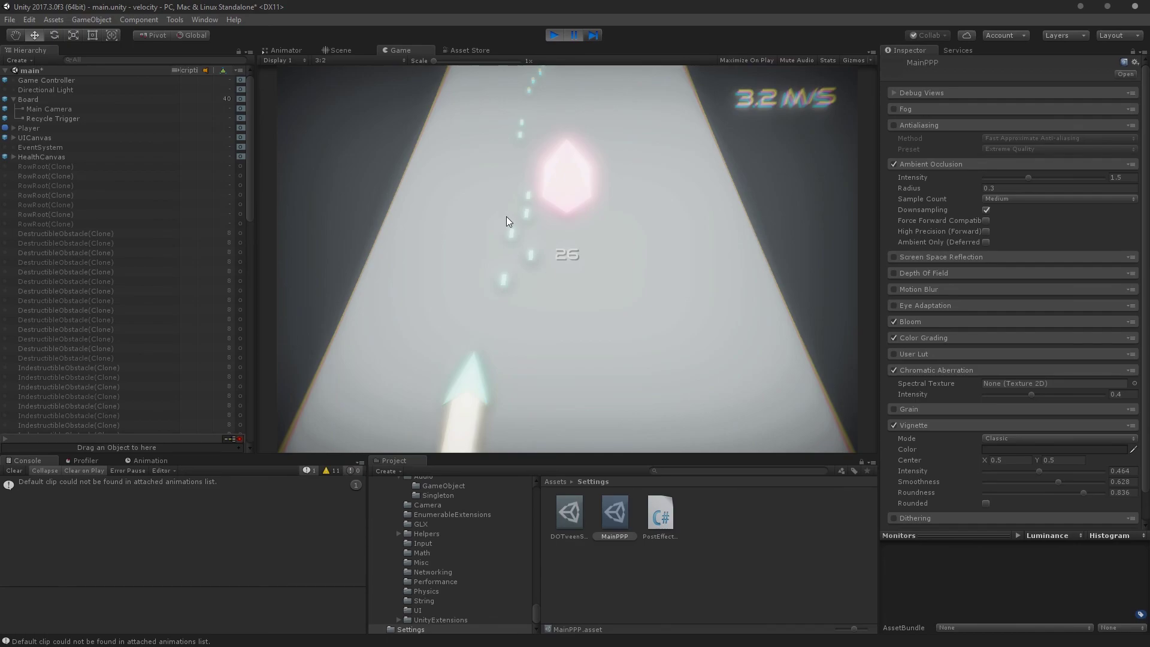
pyautogui.click(902, 163)
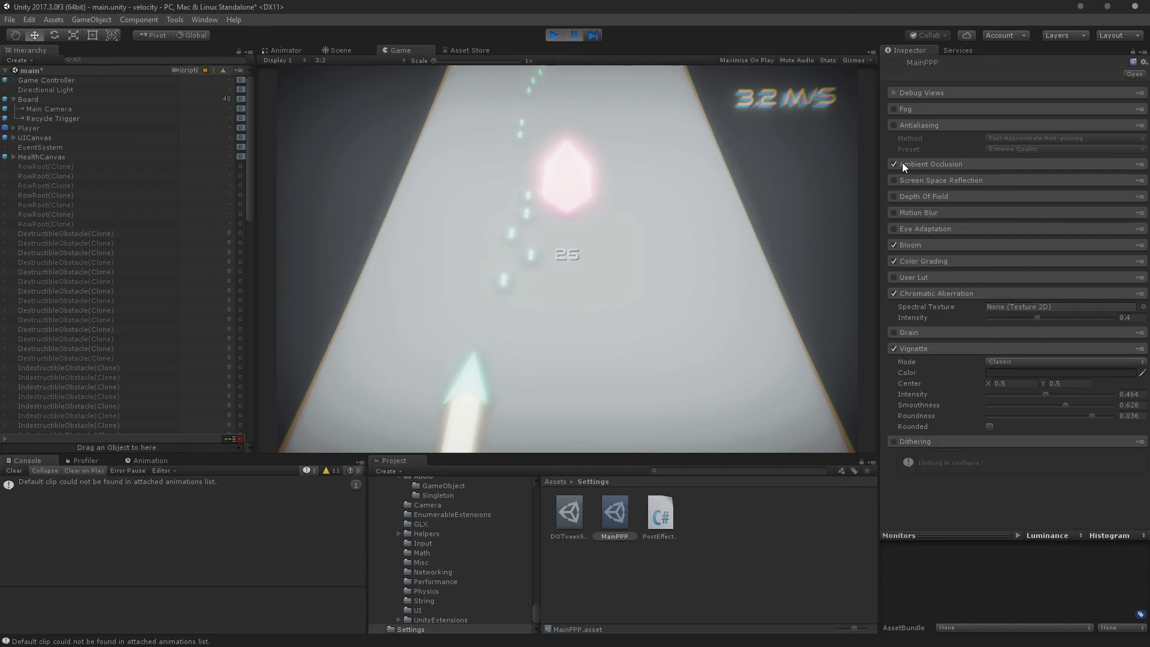
pyautogui.click(894, 164)
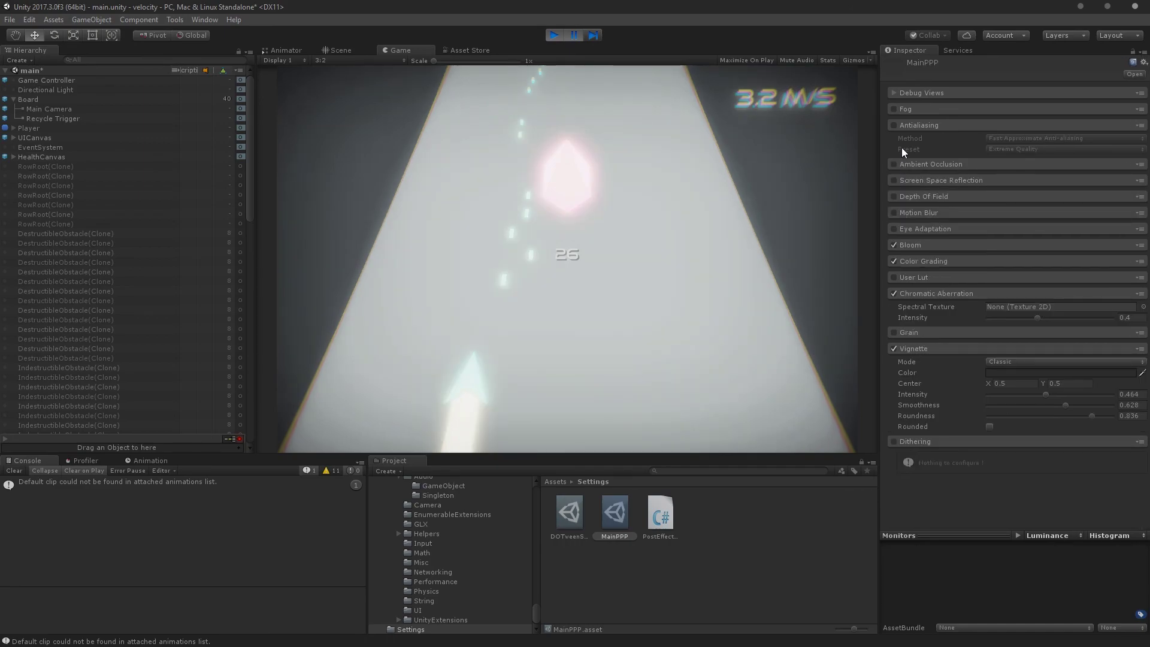
pyautogui.click(938, 163)
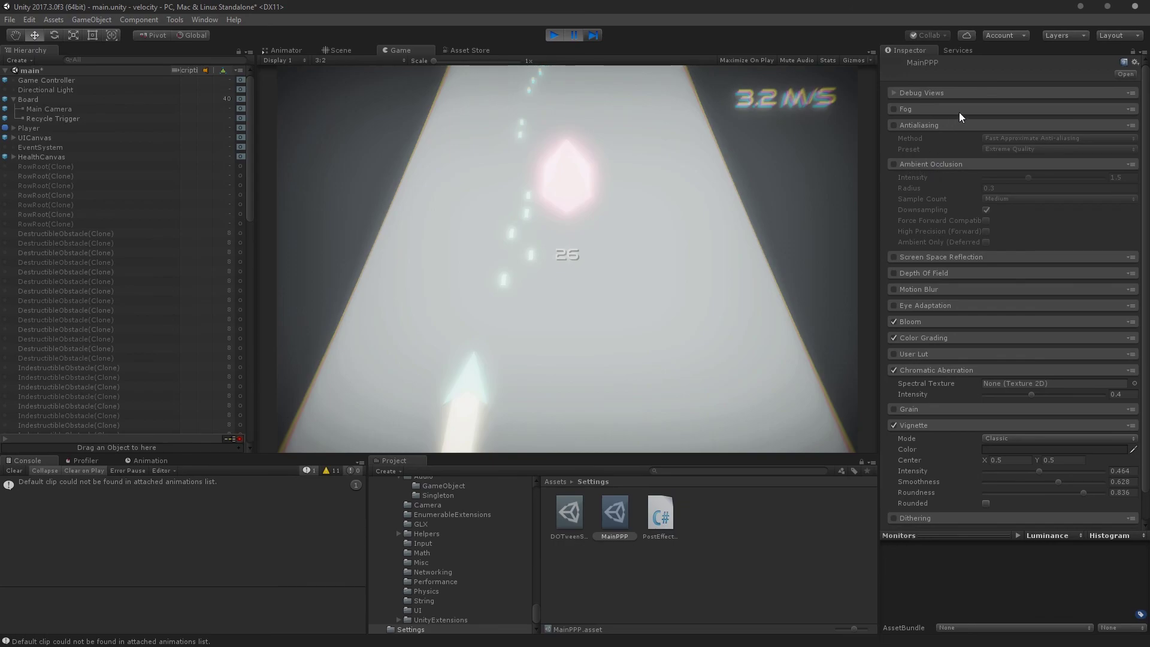
# Step: Collapse Antialiasing and toggle it on and off to compare, leaving it disabled
pyautogui.click(942, 124)
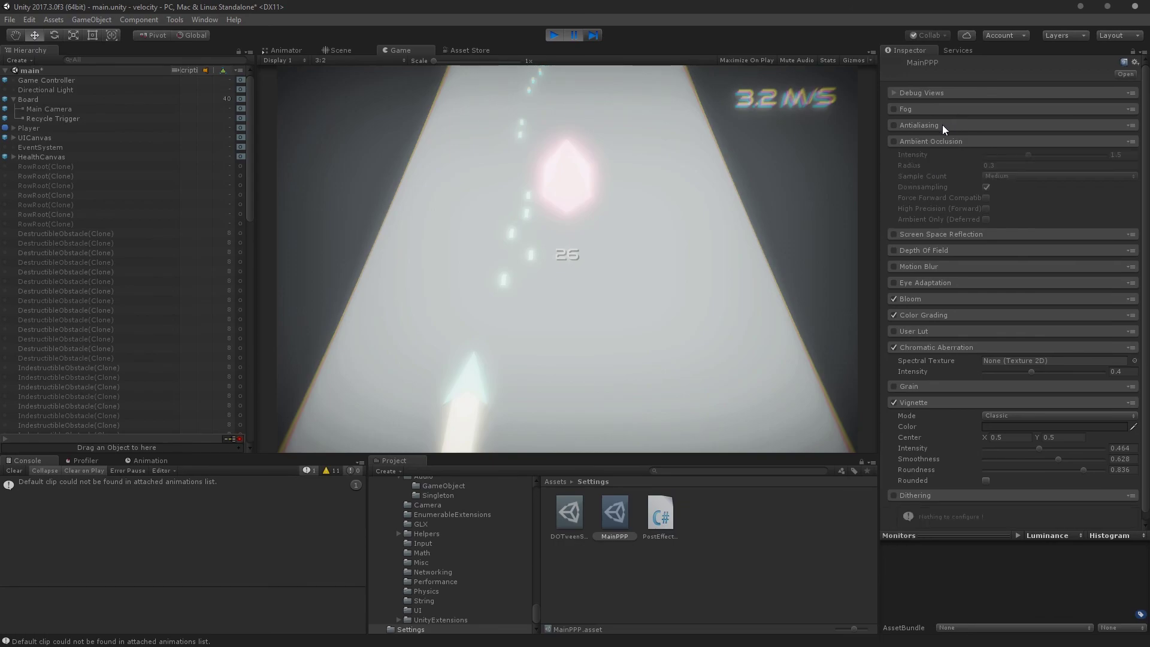
pyautogui.click(943, 124)
pyautogui.click(894, 126)
pyautogui.click(894, 127)
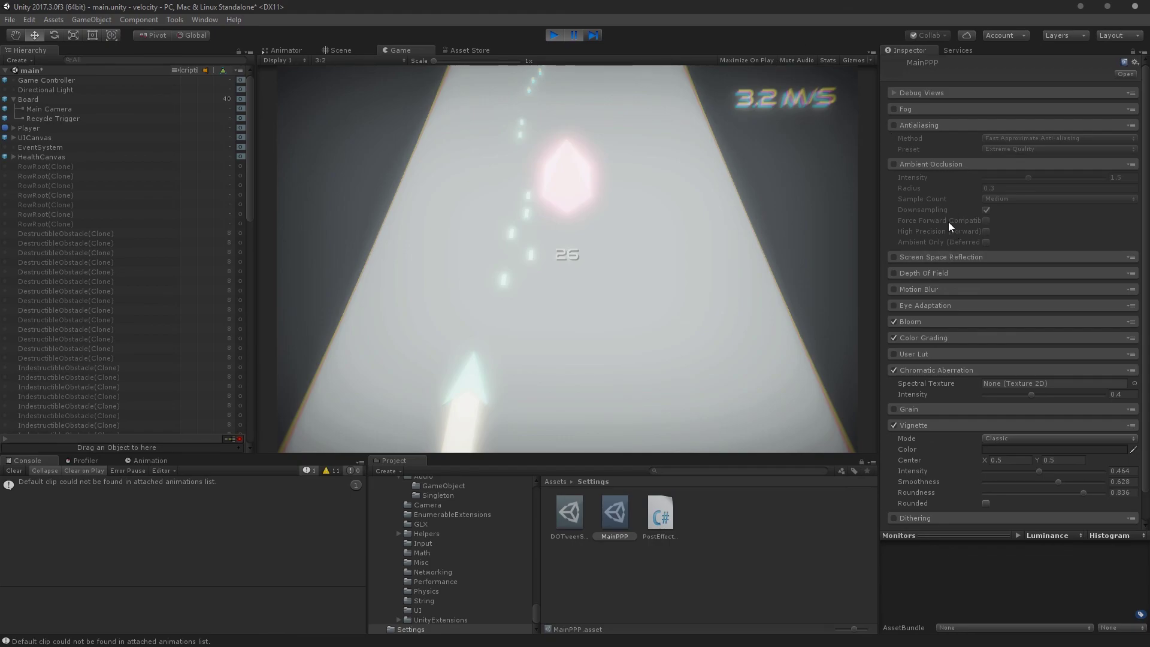
# Step: Fold away the Ambient Occlusion, Antialiasing and Vignette settings in MainPPP
pyautogui.scroll(-1, 958, 251)
pyautogui.click(965, 343)
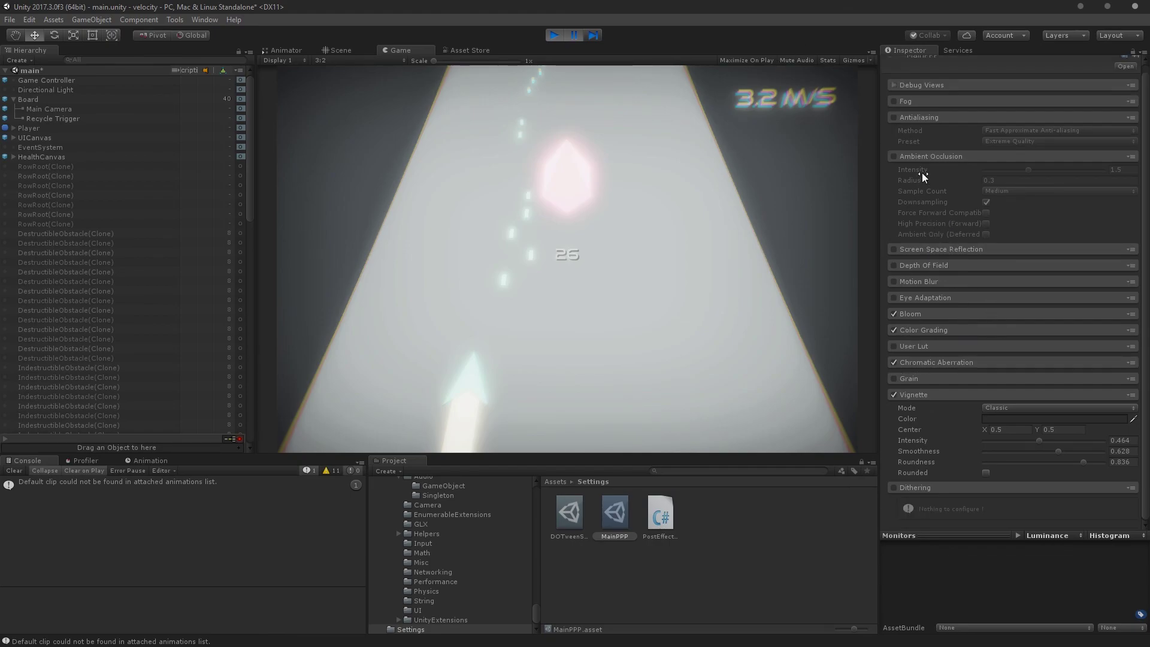
pyautogui.click(930, 157)
pyautogui.click(959, 123)
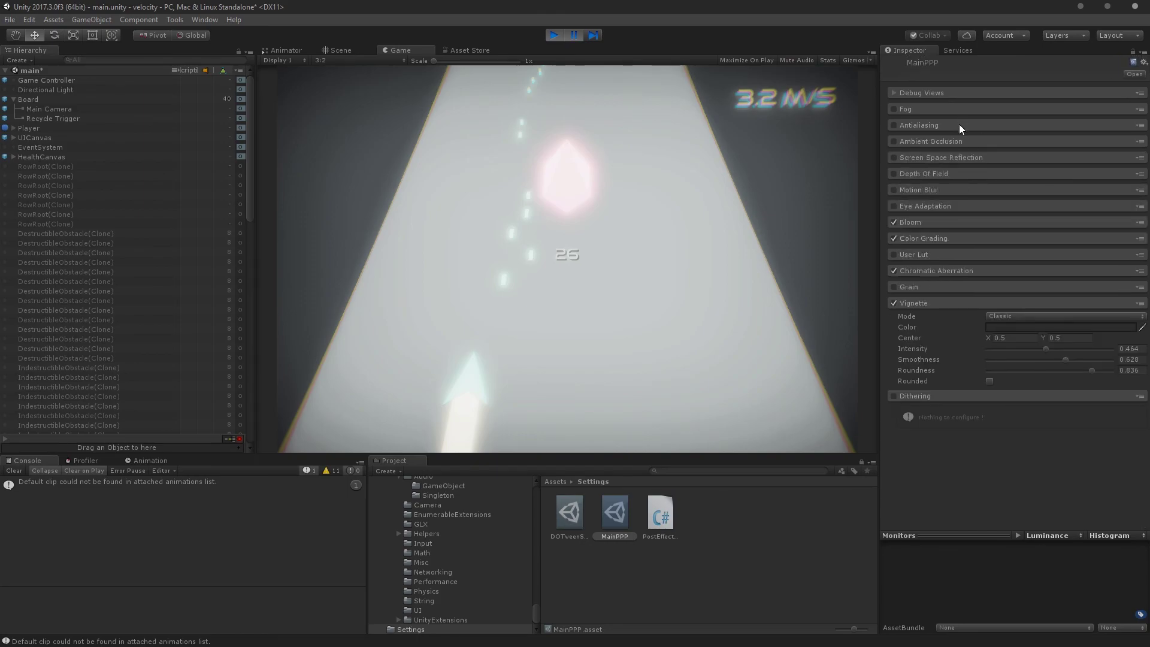
pyautogui.click(1002, 302)
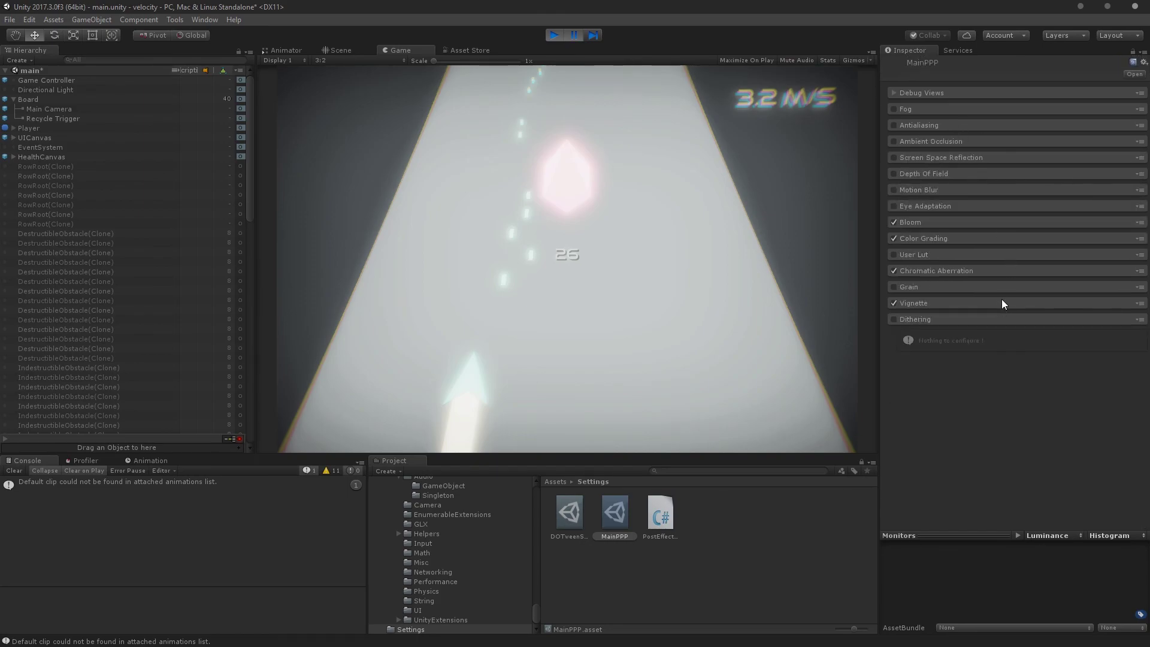
# Step: Expand Grain, preview film grain at intensity 0.5, then switch it back off
pyautogui.click(901, 287)
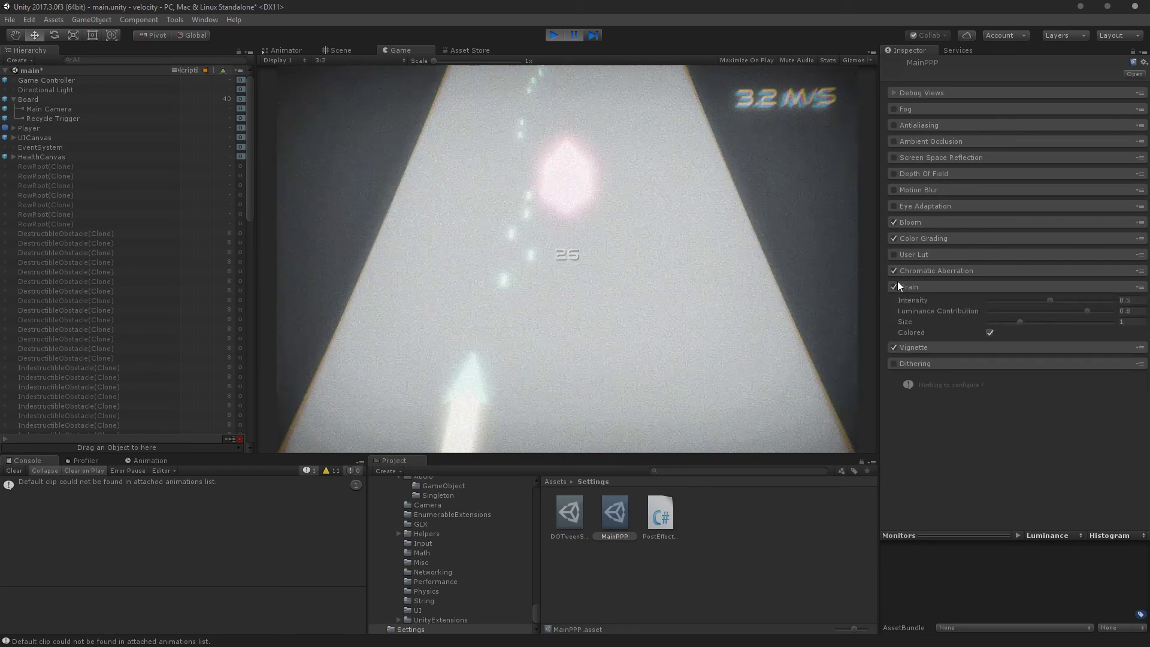
pyautogui.click(893, 285)
pyautogui.click(893, 286)
pyautogui.click(894, 286)
pyautogui.click(894, 287)
pyautogui.click(891, 285)
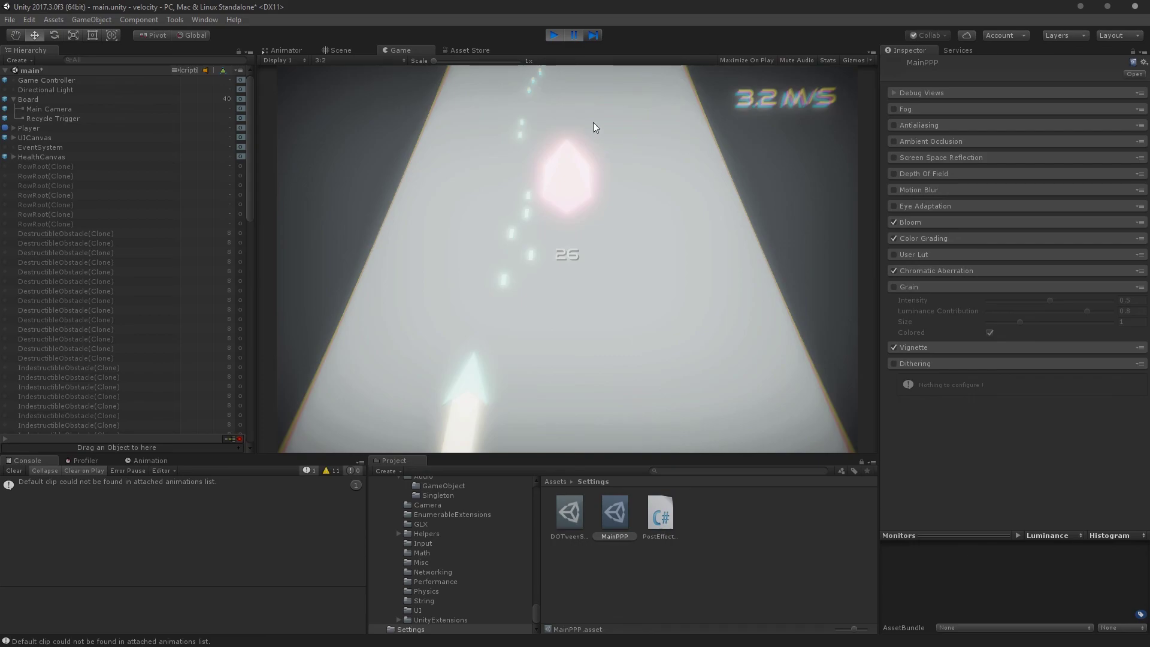